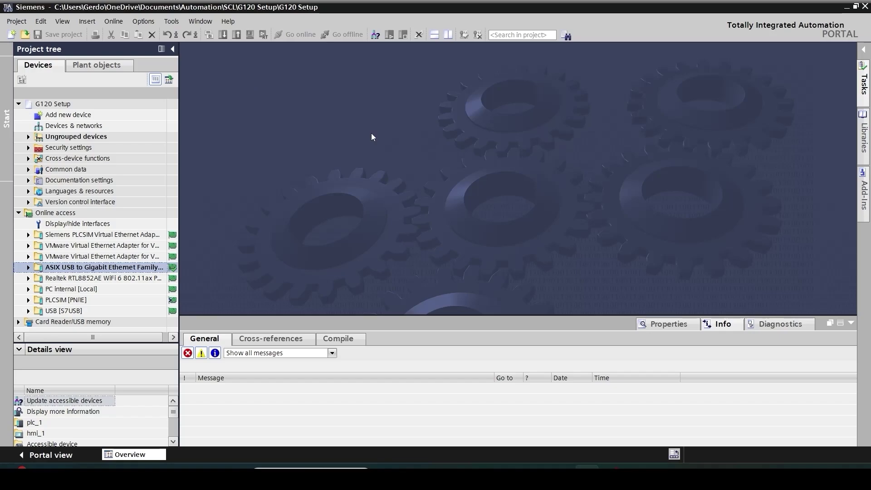
Review the Help > Installed software list, including SINAMICS Startdrive Advanced V20, then close it
{"action": "left_click", "coordinate": [228, 21]}
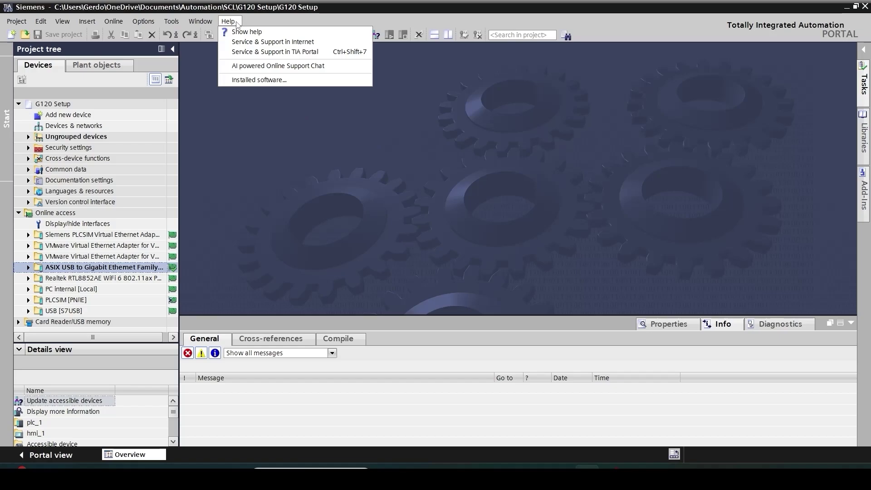
{"action": "left_click", "coordinate": [238, 80]}
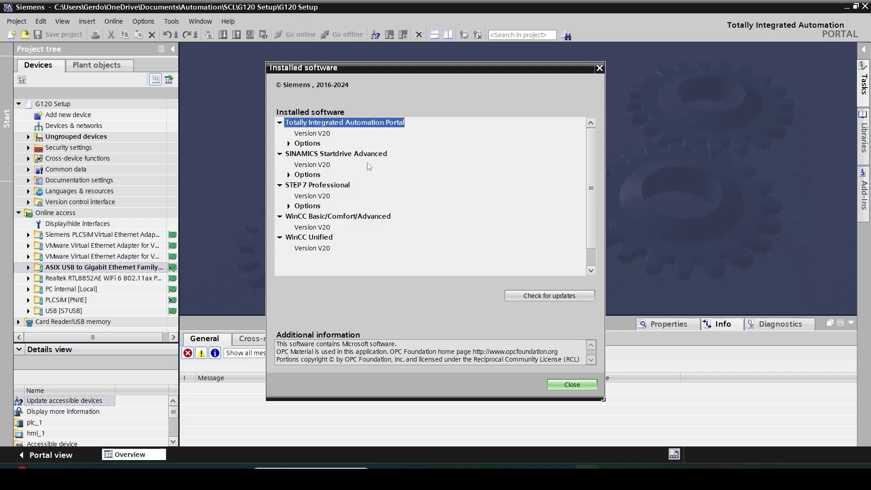
{"action": "key", "text": "Escape"}
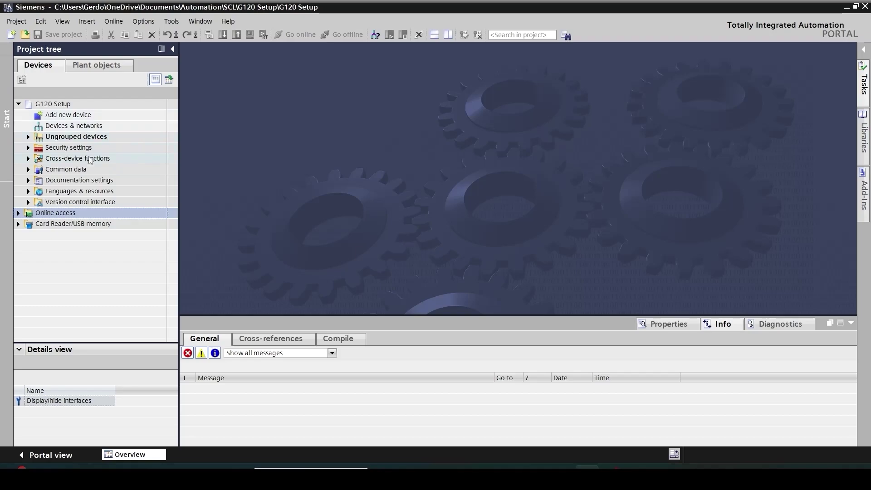
Scan the ASIX USB adapter under Online access and expand the unnamed accessible device
{"action": "left_click", "coordinate": [19, 213]}
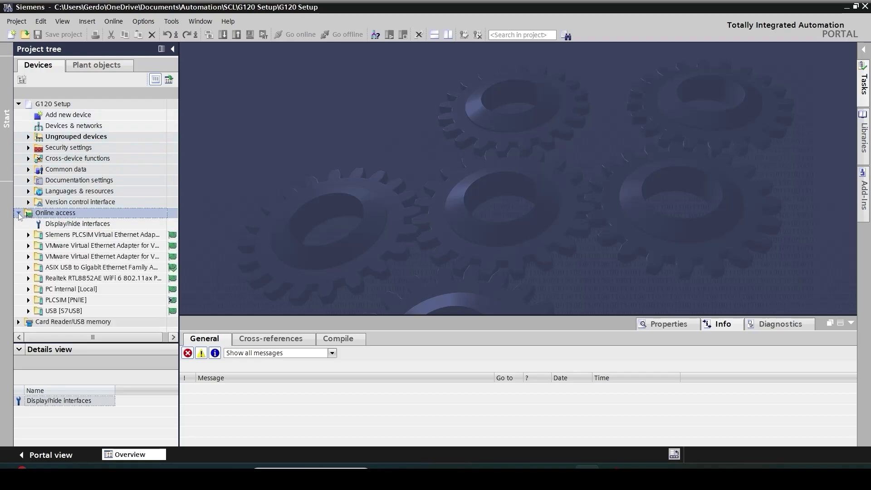
{"action": "left_click", "coordinate": [28, 269]}
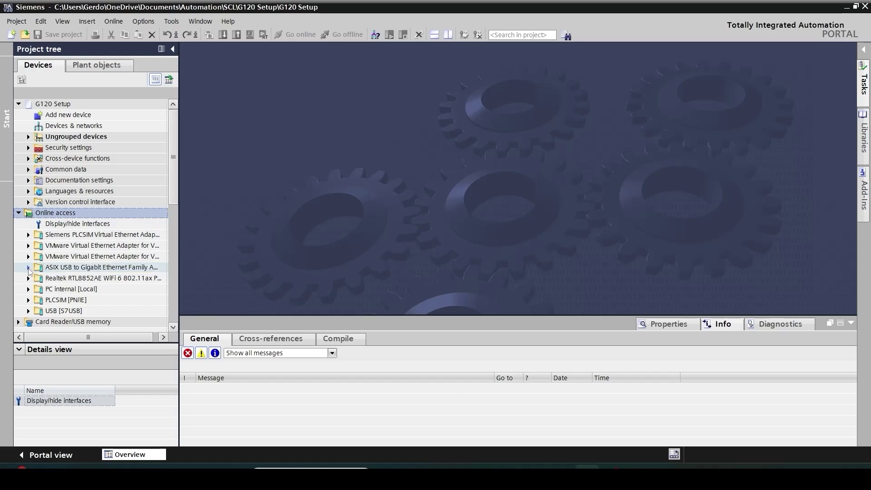
{"action": "double_click", "coordinate": [88, 282]}
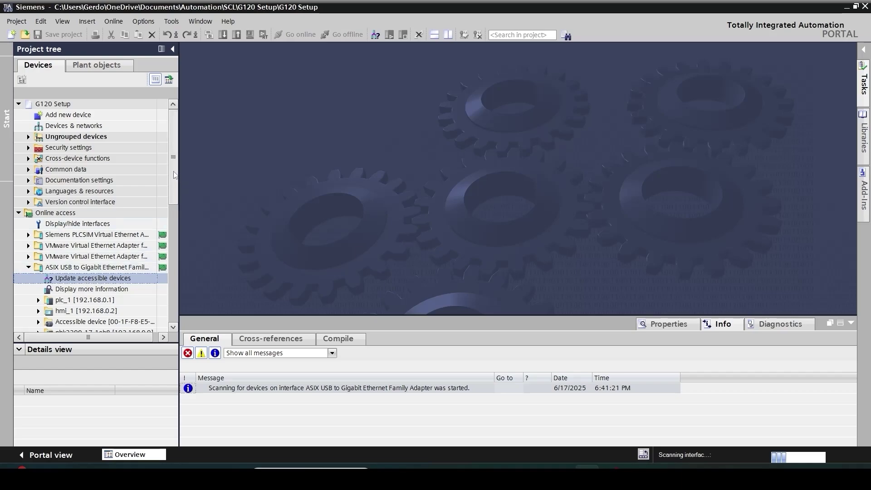
{"action": "left_click_drag", "start_coordinate": [176, 177], "coordinate": [170, 202]}
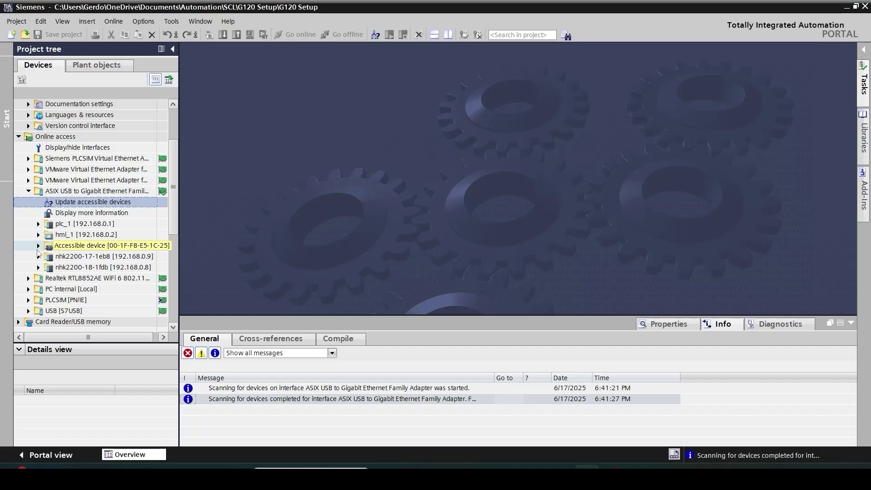
{"action": "left_click", "coordinate": [38, 246]}
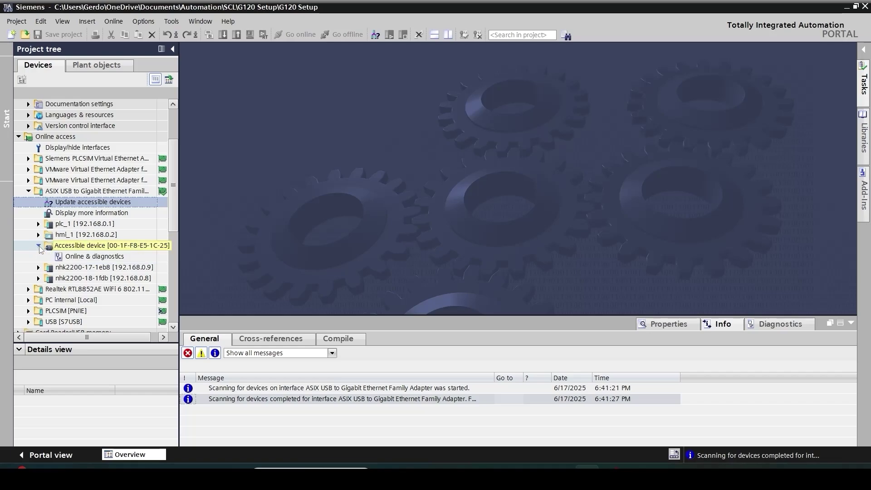
Assign the drive IP address 192.168.0.3 with subnet mask 255.255.255.0 via Online & diagnostics
{"action": "double_click", "coordinate": [73, 257]}
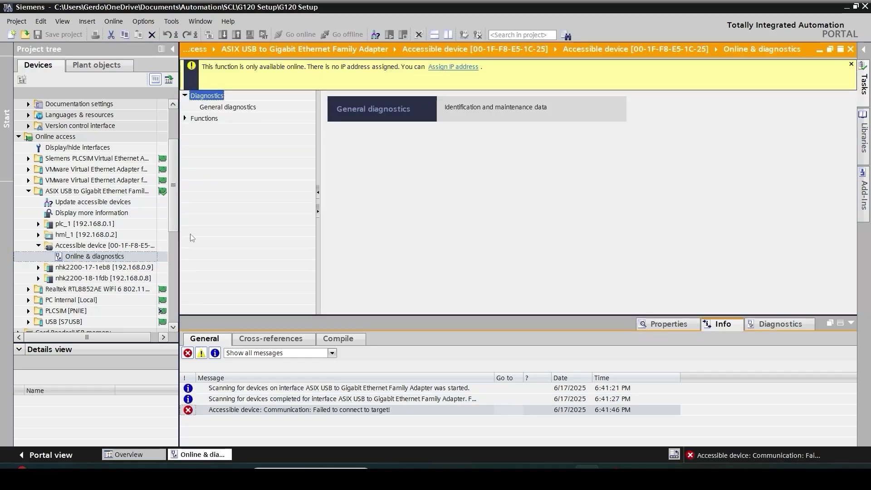
{"action": "left_click", "coordinate": [185, 118]}
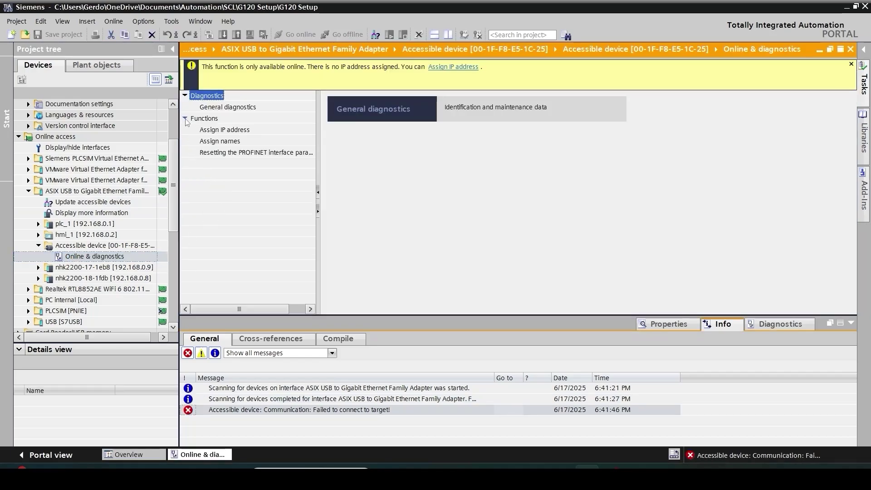
{"action": "left_click", "coordinate": [213, 132]}
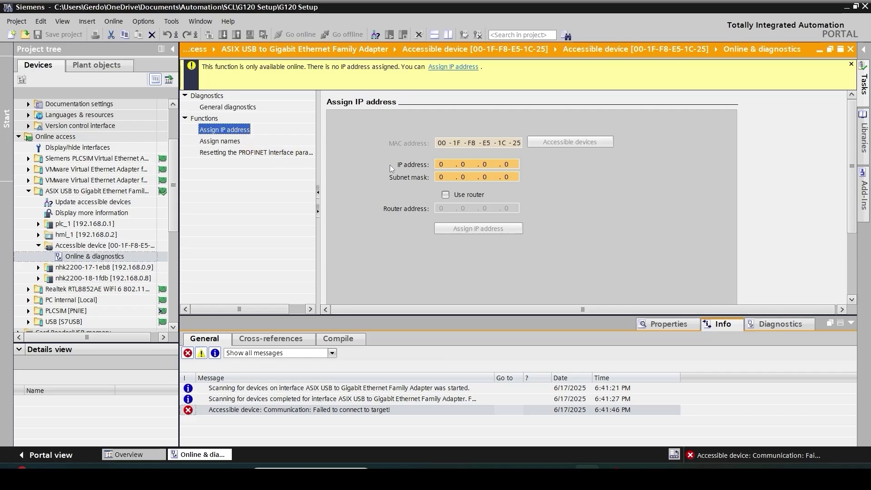
{"action": "left_click", "coordinate": [441, 164]}
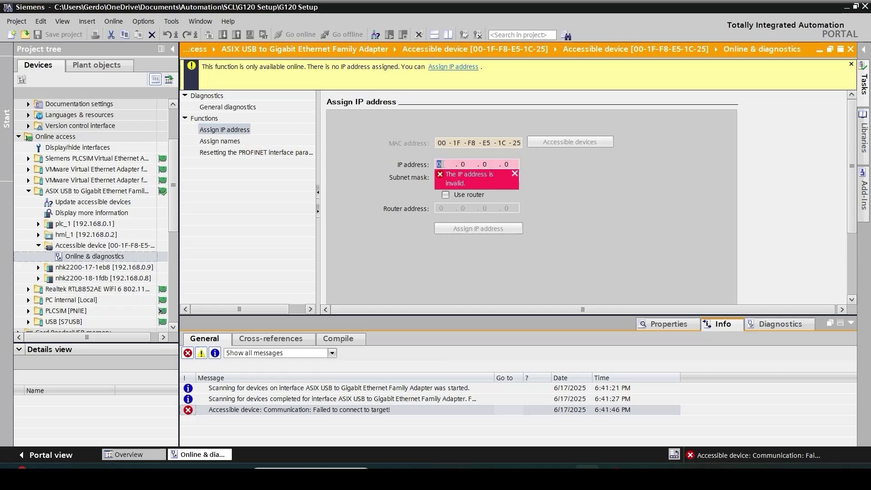
{"action": "type", "text": "192 . 168 "}
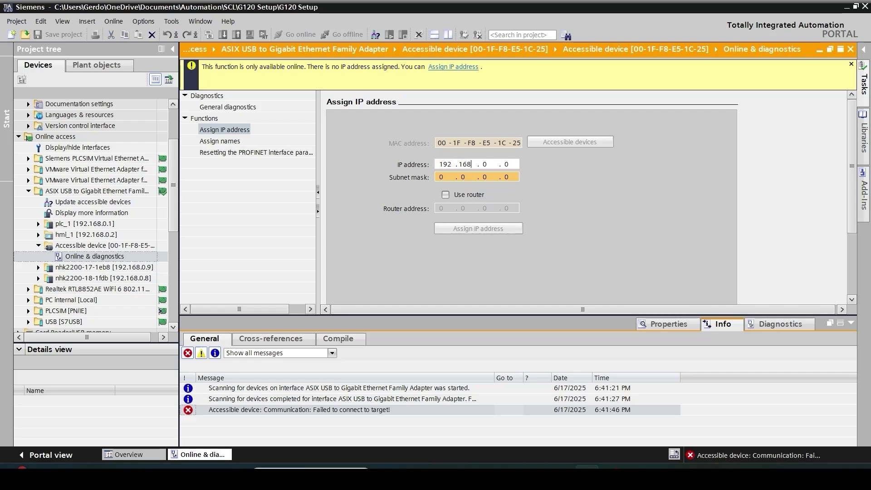
{"action": "type", "text": ".0"}
{"action": "key", "text": "period"}
{"action": "type", "text": "3"}
{"action": "key", "text": "Tab"}
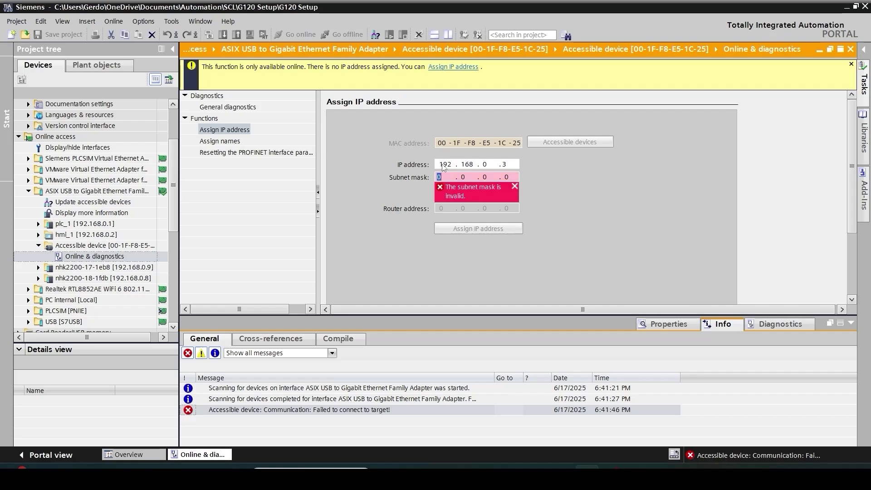
{"action": "type", "text": "255 . 255 . 255"}
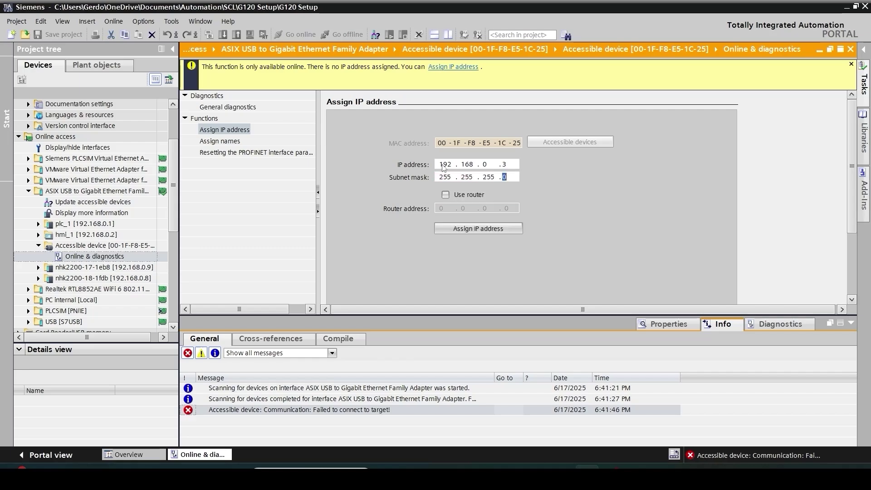
{"action": "left_click", "coordinate": [483, 230]}
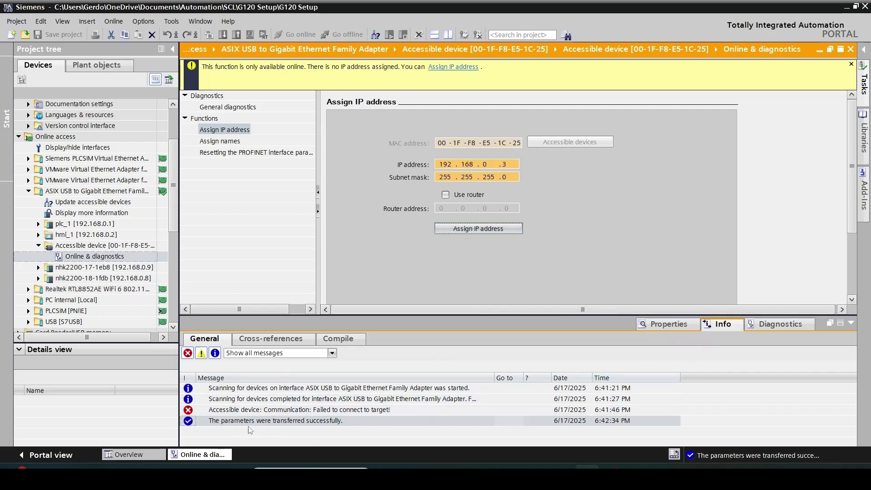
Rescan the adapter and select Accessible device [192.168.0.3] in the Online menu context
{"action": "left_click", "coordinate": [355, 422]}
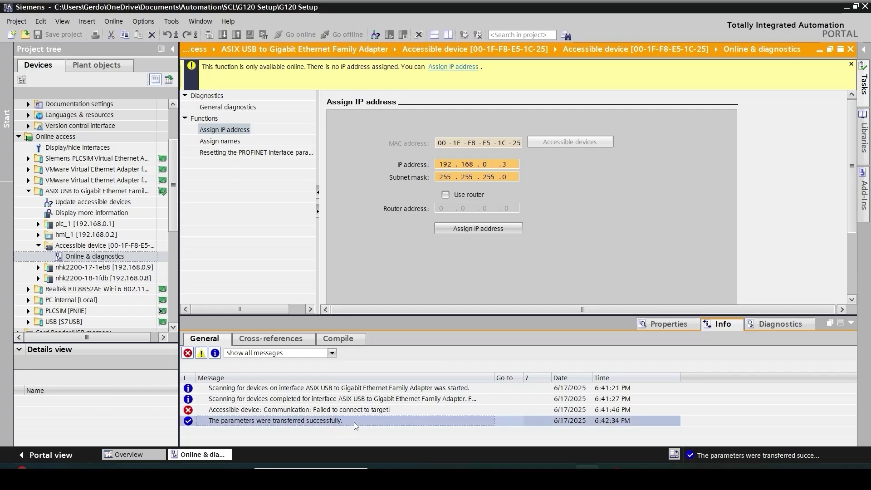
{"action": "double_click", "coordinate": [93, 202]}
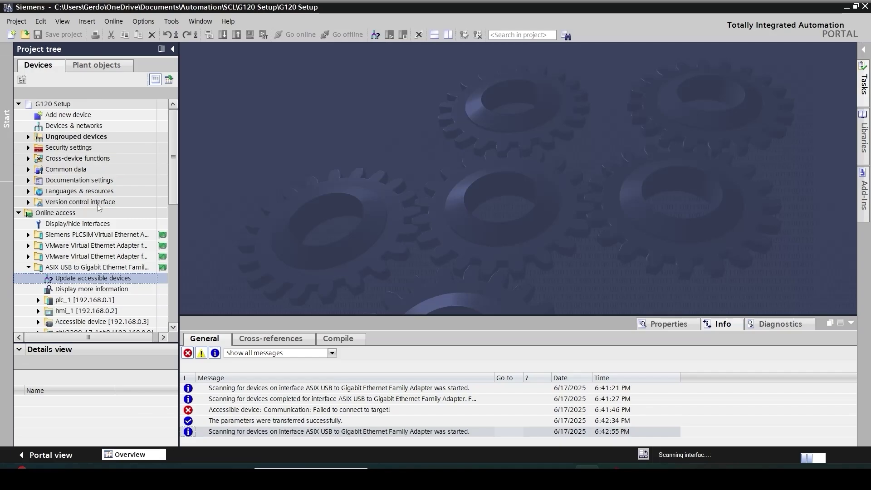
{"action": "scroll", "coordinate": [73, 272], "scroll_direction": "down", "scroll_amount": 2}
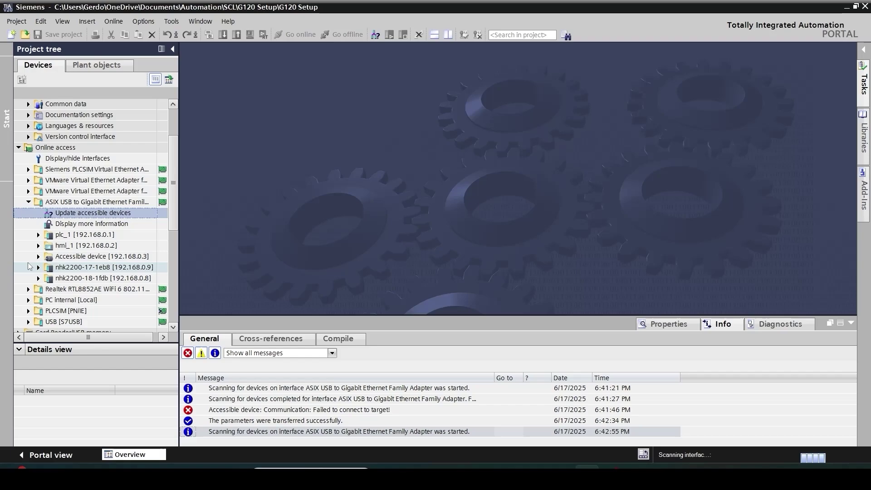
{"action": "left_click", "coordinate": [109, 257]}
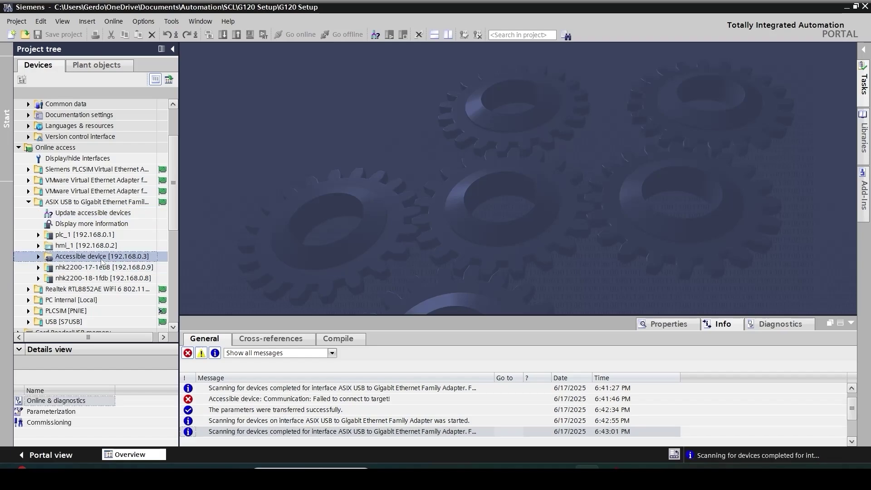
{"action": "left_click", "coordinate": [113, 22]}
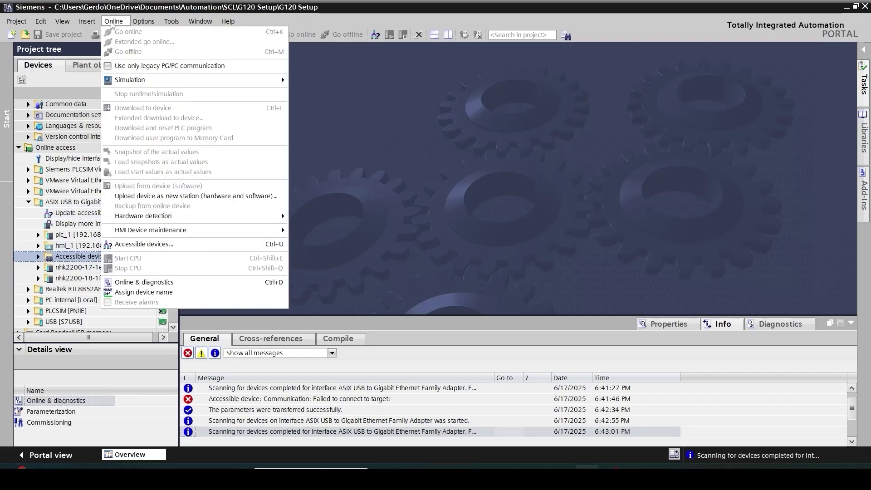
Upload the drive as new station Drive_1, keep its name, and open its Commissioning overview
{"action": "left_click", "coordinate": [204, 199]}
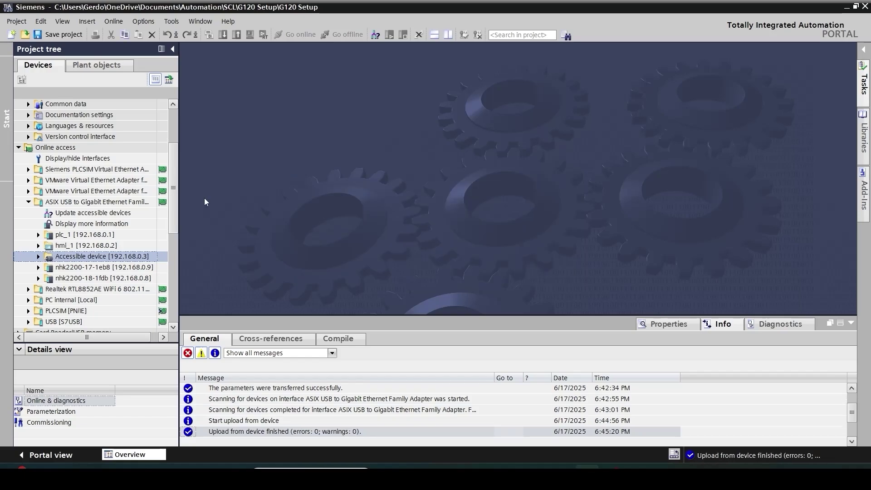
{"action": "scroll", "coordinate": [170, 129], "scroll_direction": "up", "scroll_amount": 3}
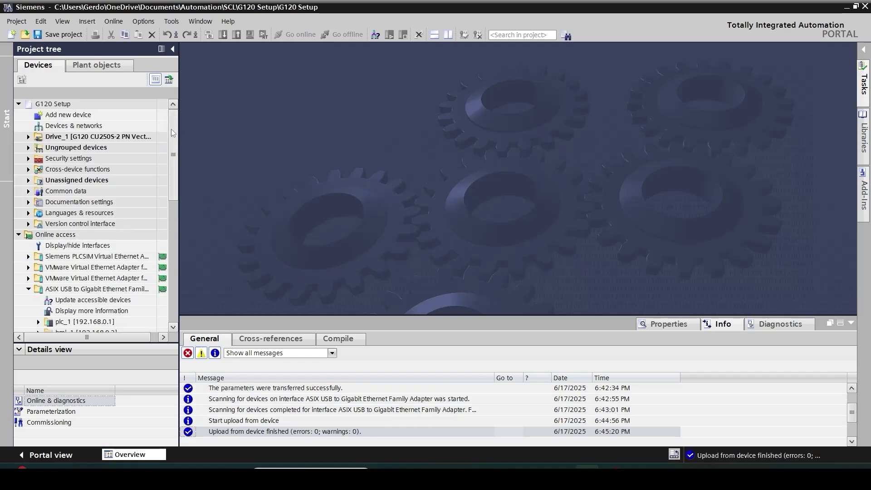
{"action": "left_click", "coordinate": [100, 141]}
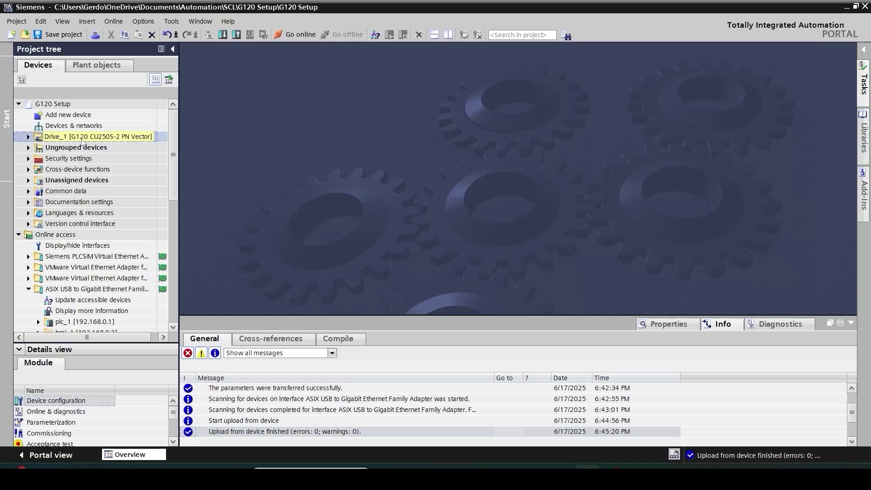
{"action": "key", "text": "F2"}
{"action": "key", "text": "Escape"}
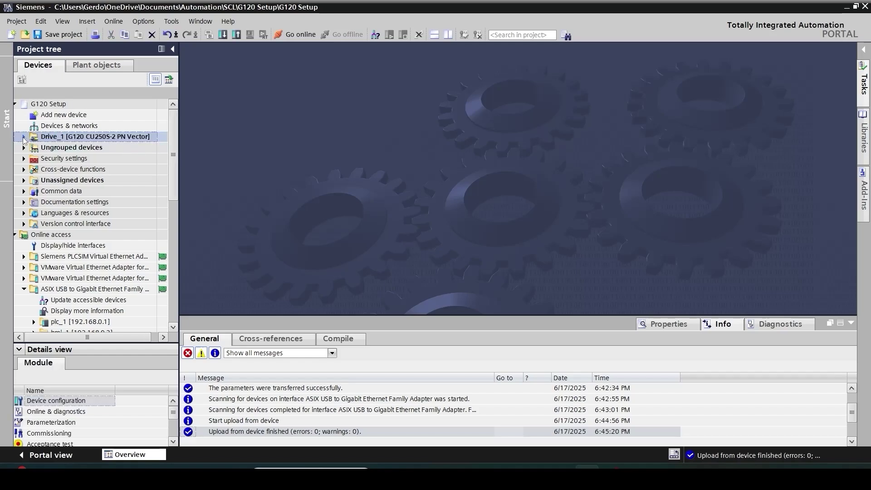
{"action": "left_click", "coordinate": [24, 137]}
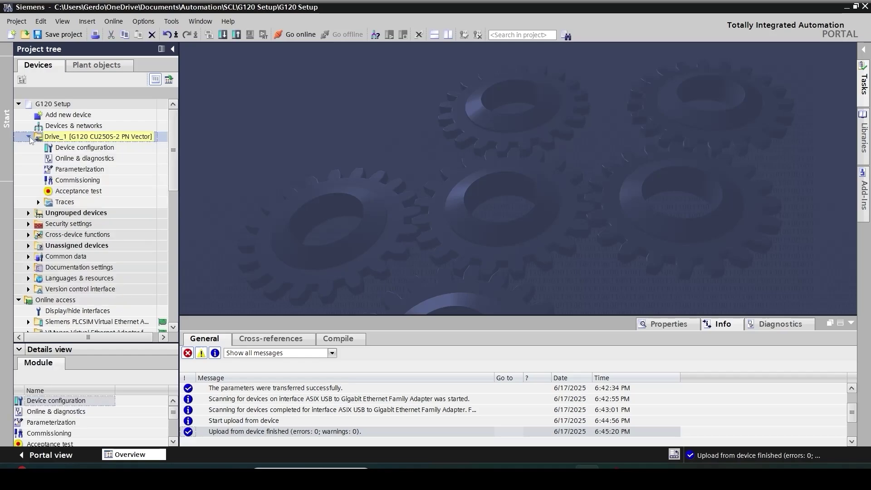
{"action": "double_click", "coordinate": [83, 181]}
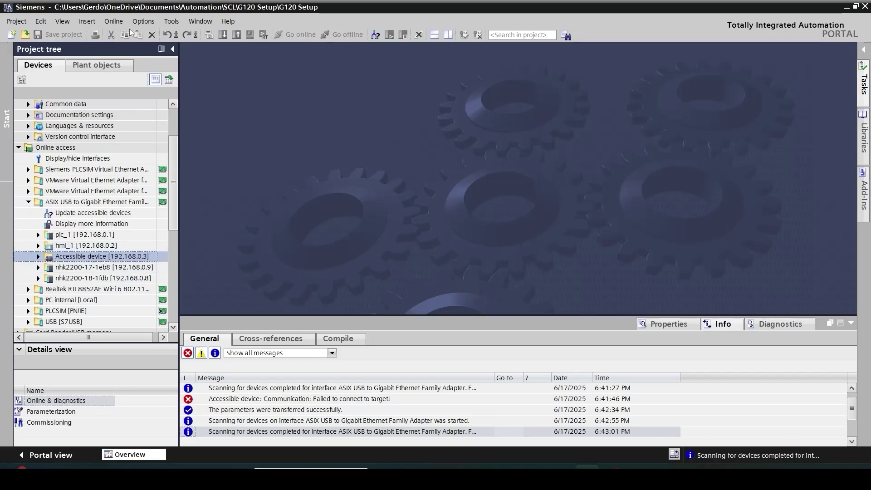
Re-upload the G120 drive as a new station, leave the name Drive_1, and expand it
{"action": "left_click", "coordinate": [113, 23]}
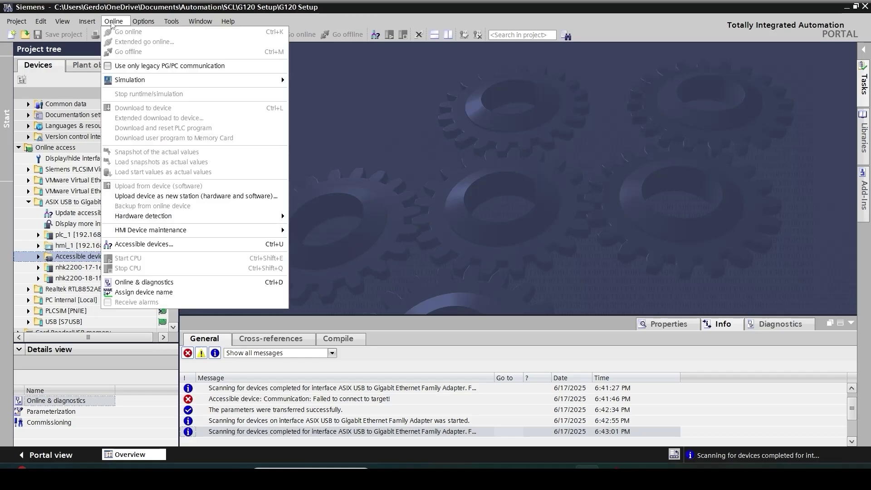
{"action": "left_click", "coordinate": [205, 199]}
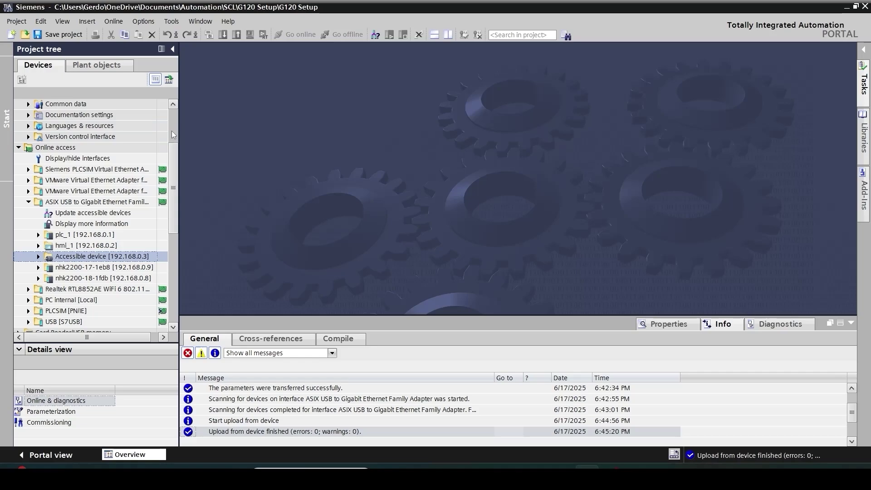
{"action": "scroll", "coordinate": [171, 128], "scroll_direction": "up", "scroll_amount": 3}
{"action": "left_click", "coordinate": [105, 138]}
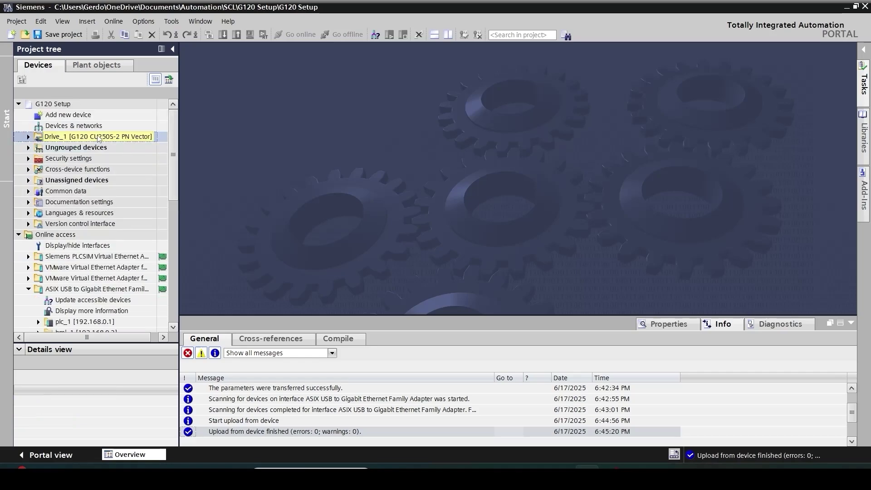
{"action": "key", "text": "F2"}
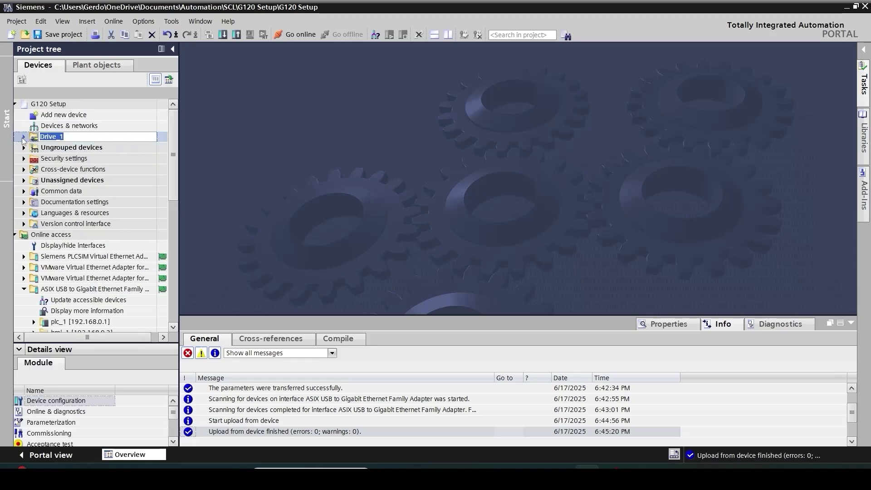
{"action": "key", "text": "Escape"}
{"action": "left_click", "coordinate": [24, 136]}
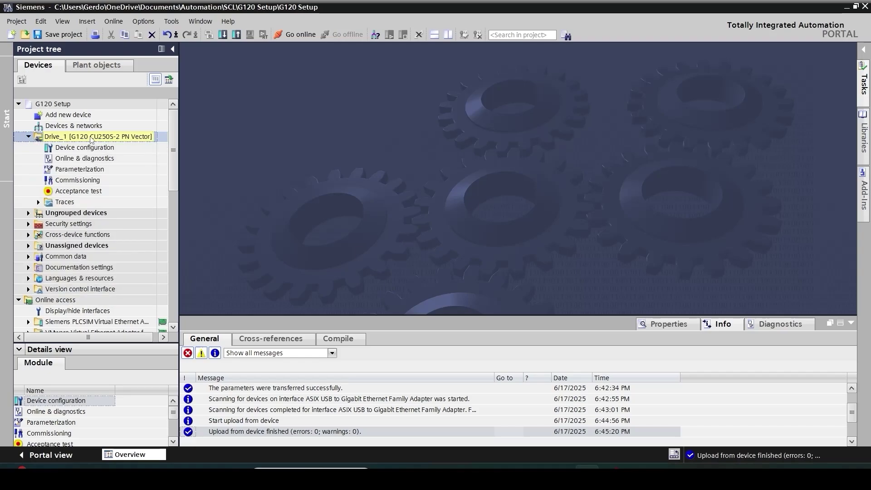
Open Drive_1's Commissioning editor and launch the Commissioning Wizard
{"action": "double_click", "coordinate": [84, 183]}
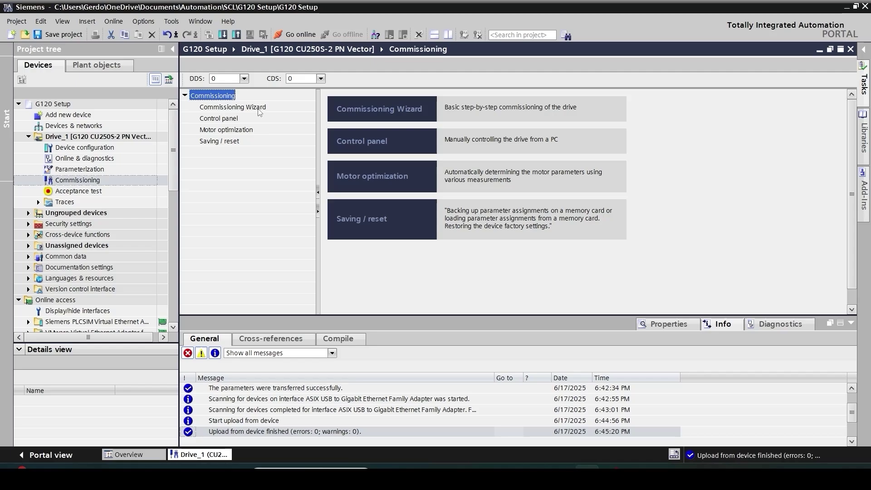
{"action": "left_click", "coordinate": [227, 107]}
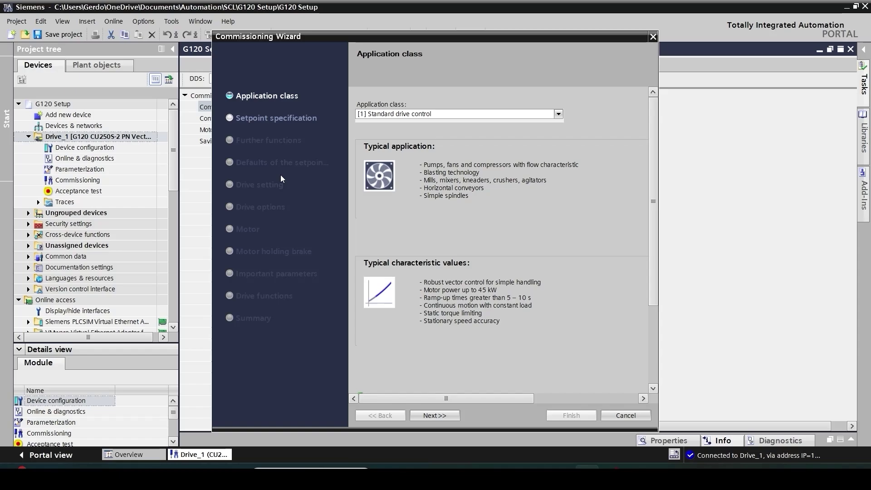
Keep [1] Standard drive control and the default drive-side ramp setpoint option
{"action": "left_click", "coordinate": [466, 114]}
{"action": "left_click", "coordinate": [466, 119]}
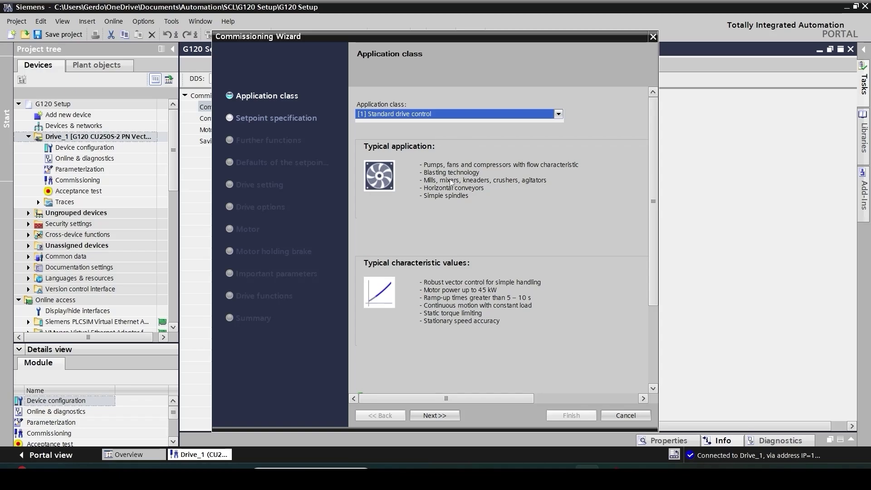
{"action": "left_click", "coordinate": [433, 416]}
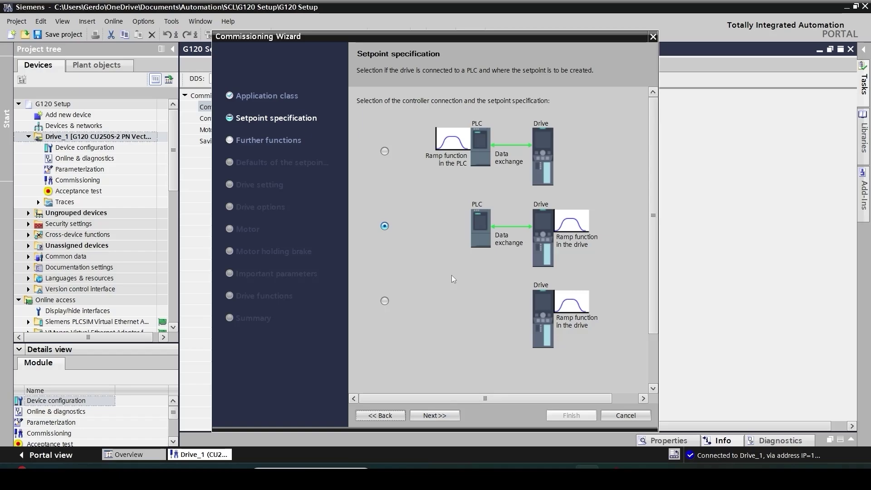
{"action": "left_click", "coordinate": [435, 416]}
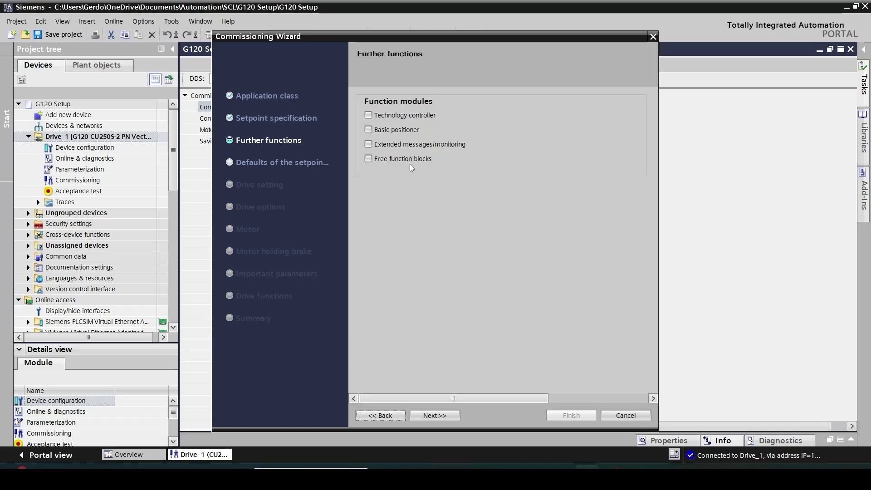
Skip Further functions and confirm [7] Fieldbus with data set changeover and Standard telegram 1, PZD-2/2
{"action": "left_click", "coordinate": [443, 415]}
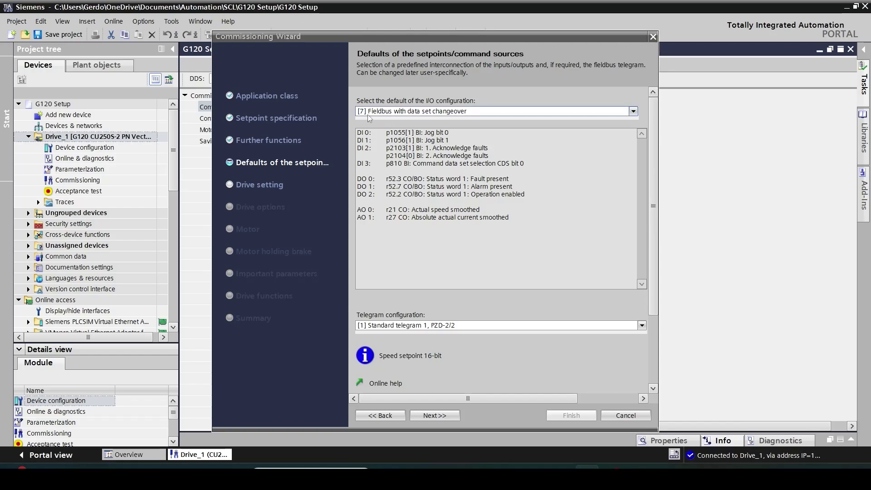
{"action": "left_click", "coordinate": [497, 113]}
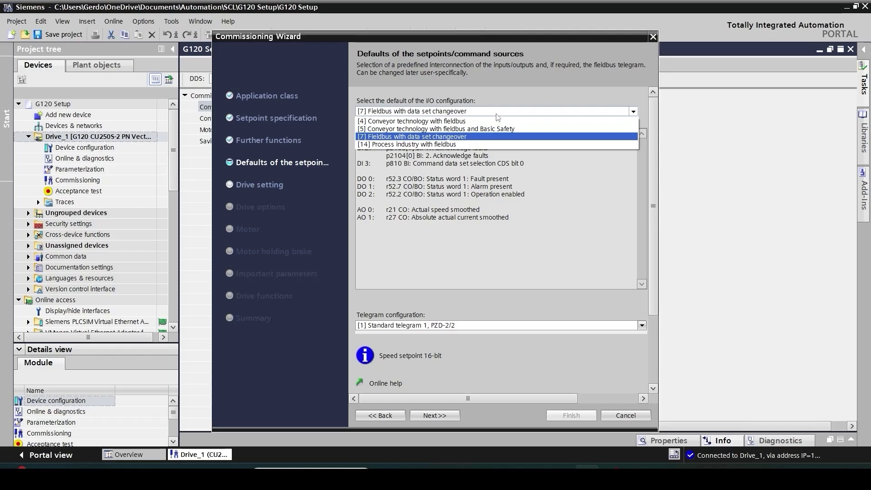
{"action": "left_click", "coordinate": [498, 118]}
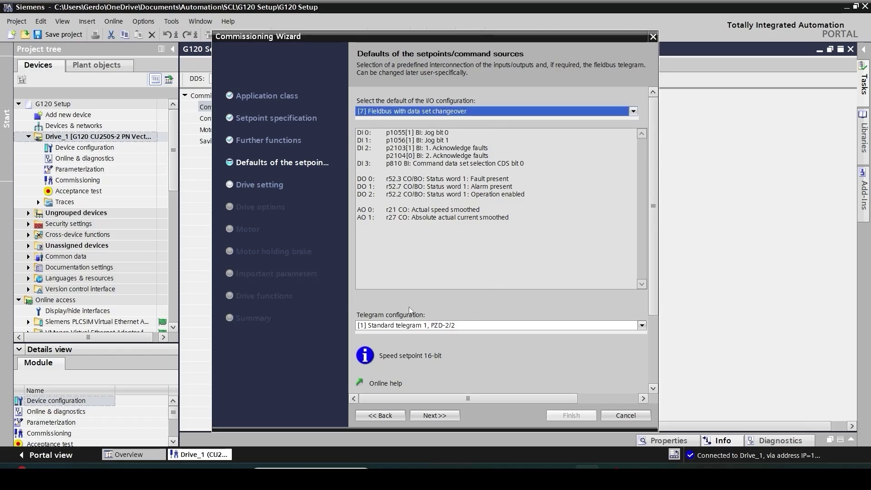
{"action": "left_click", "coordinate": [391, 328]}
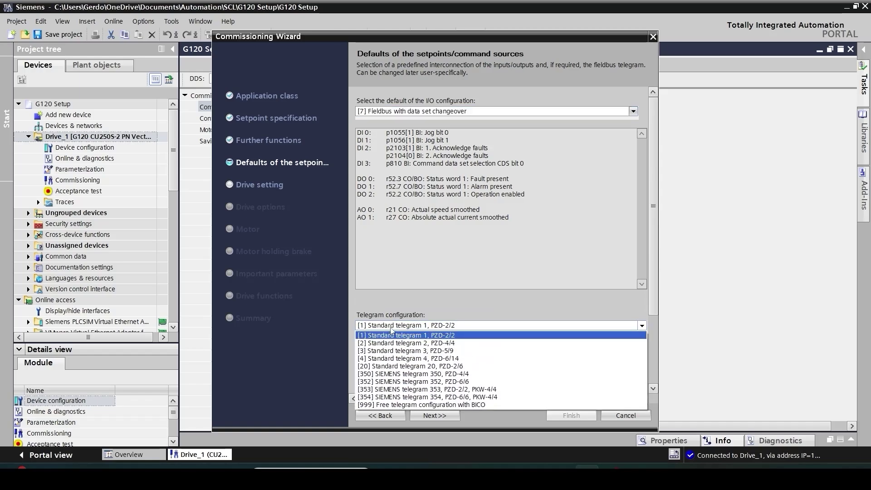
{"action": "left_click", "coordinate": [392, 335]}
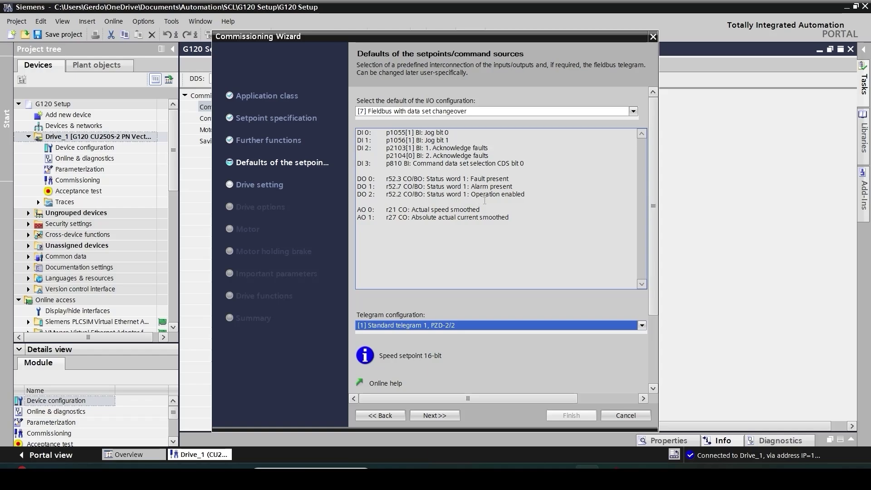
Confirm [0] IEC-Motor (50 Hz, SI units) at 230 V with no filter, advancing to Motor
{"action": "key", "text": "Return"}
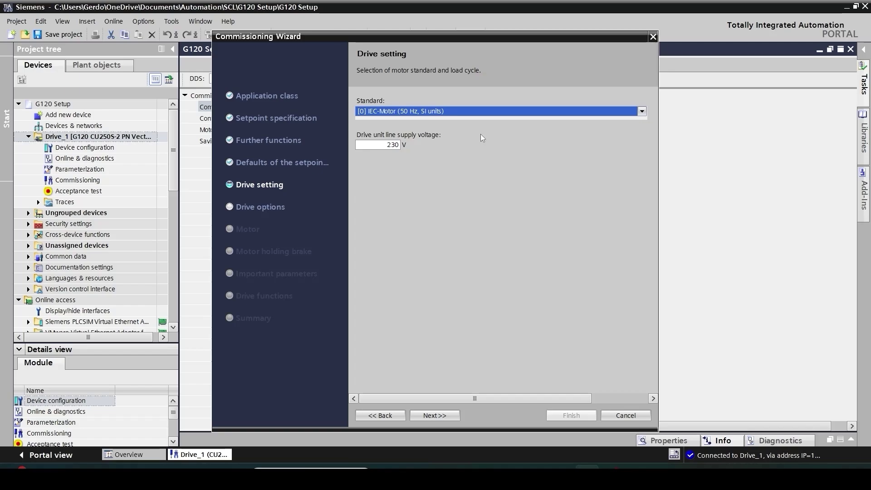
{"action": "left_click", "coordinate": [473, 112]}
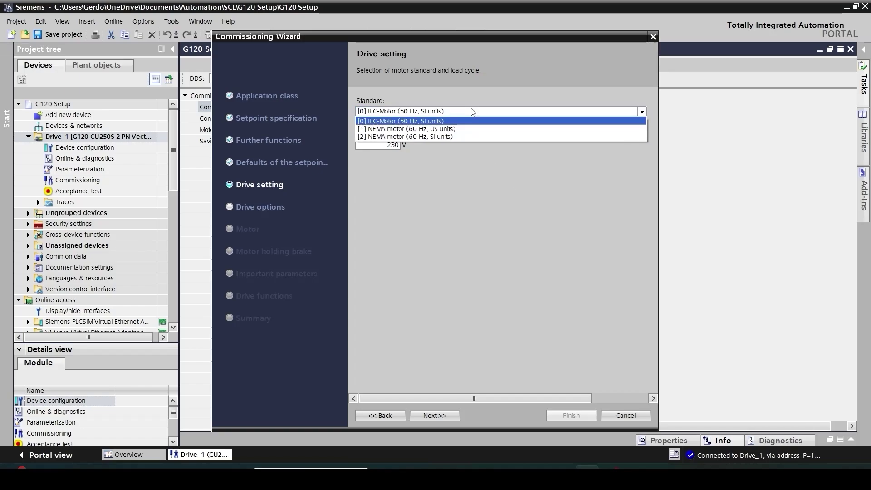
{"action": "left_click", "coordinate": [400, 121]}
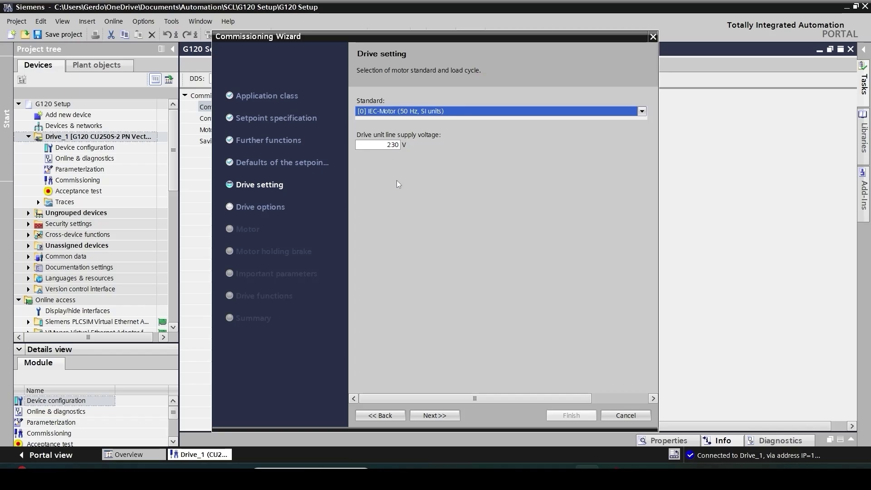
{"action": "left_click", "coordinate": [385, 159]}
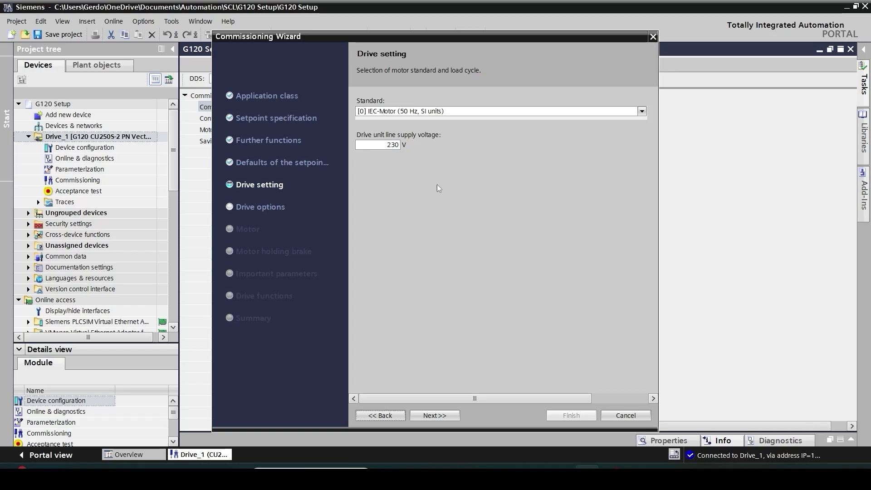
{"action": "left_click", "coordinate": [445, 416]}
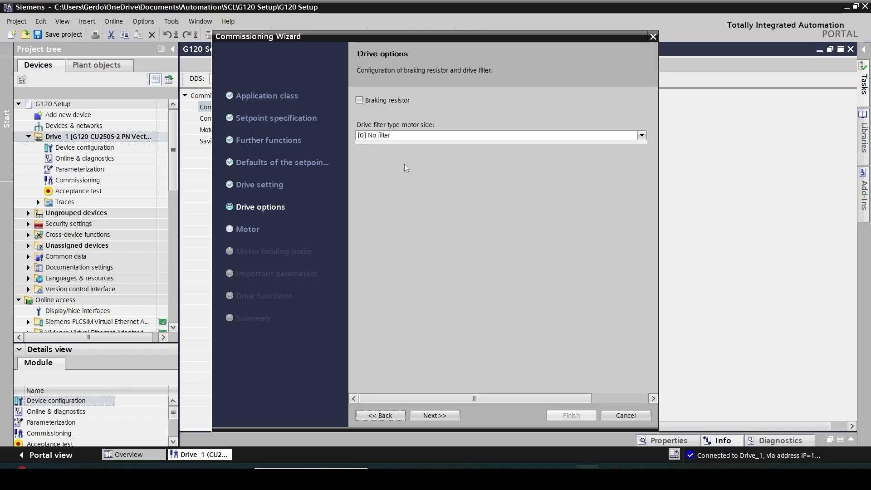
{"action": "left_click", "coordinate": [437, 417]}
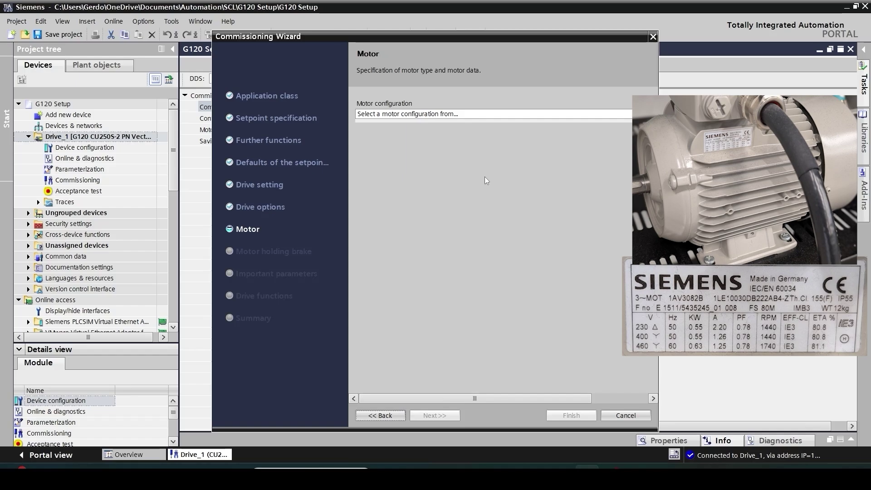
Choose manual motor data entry with the induction motor type
{"action": "left_click", "coordinate": [460, 115]}
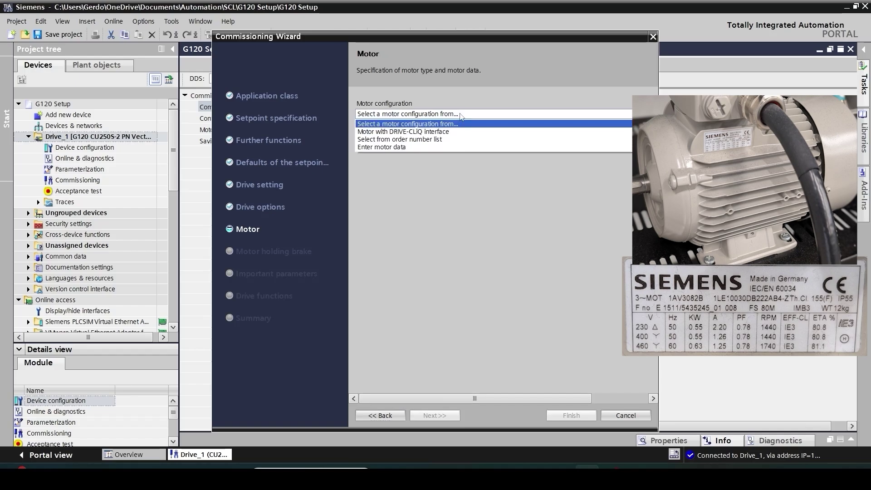
{"action": "left_click", "coordinate": [429, 148]}
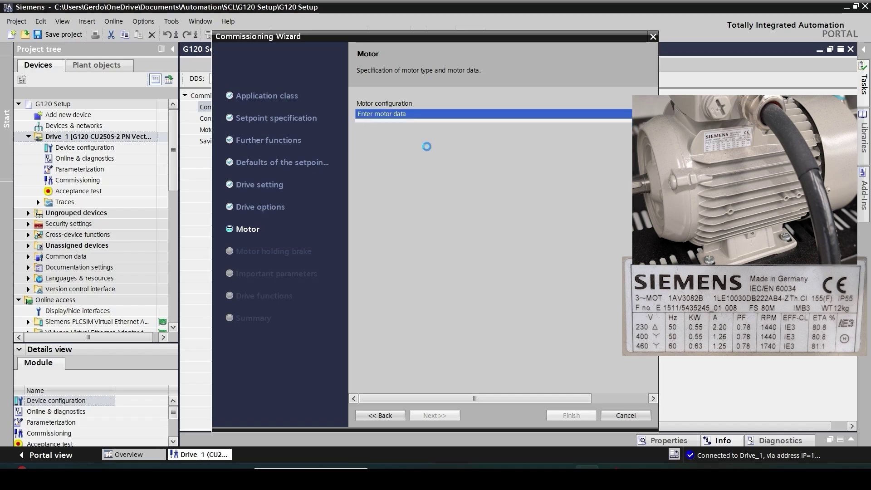
{"action": "left_click", "coordinate": [431, 140]}
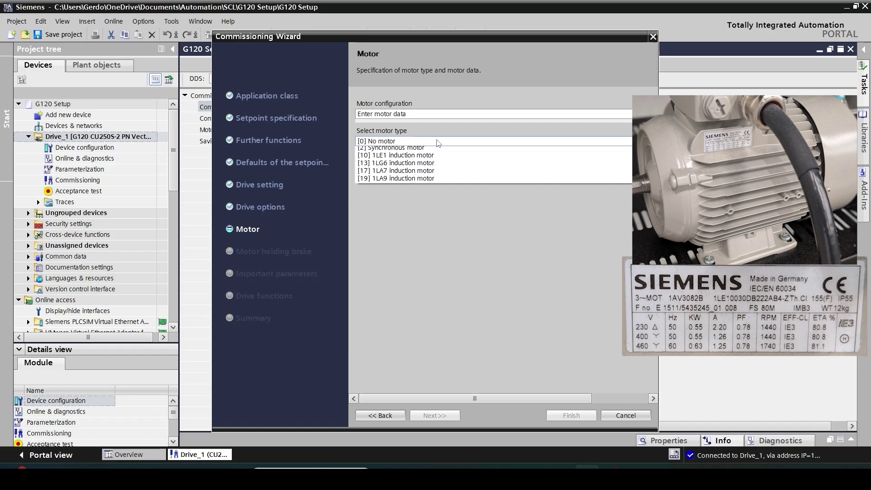
{"action": "left_click", "coordinate": [434, 157]}
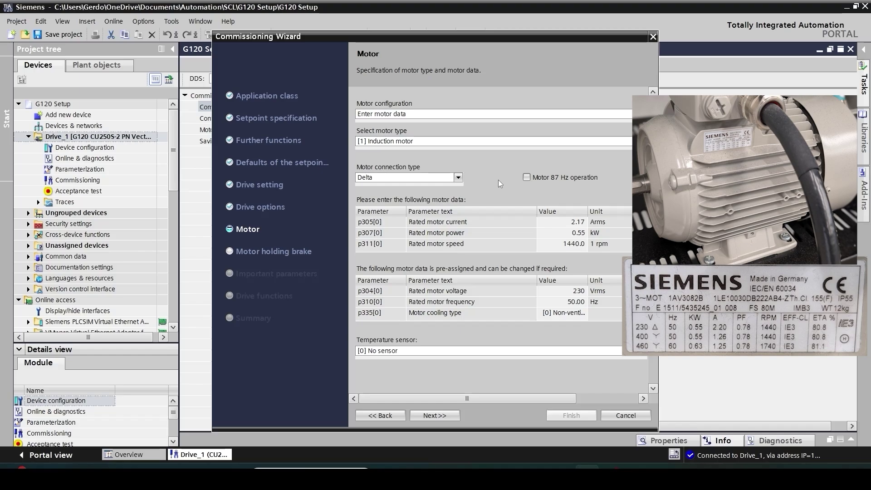
Switch to selecting by order number and pick the 1LE1 family's 1LE1003-0DB22-2 motor
{"action": "left_click", "coordinate": [465, 114]}
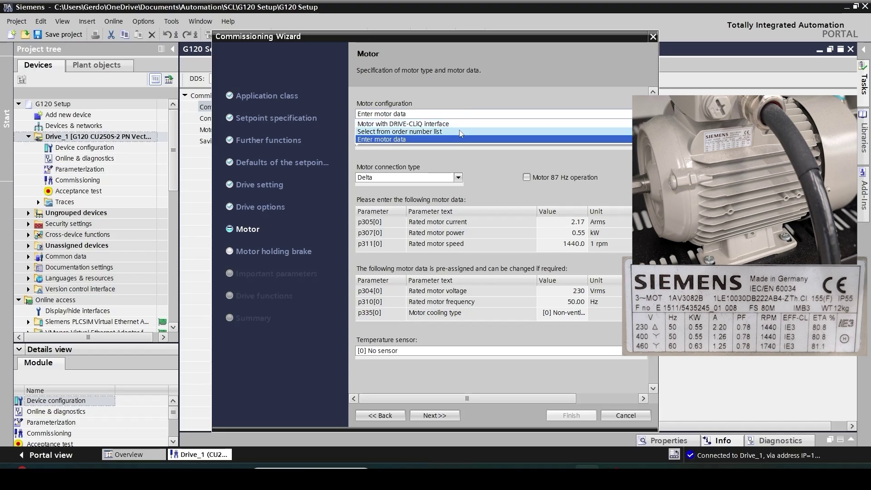
{"action": "left_click", "coordinate": [461, 131]}
{"action": "left_click", "coordinate": [449, 141]}
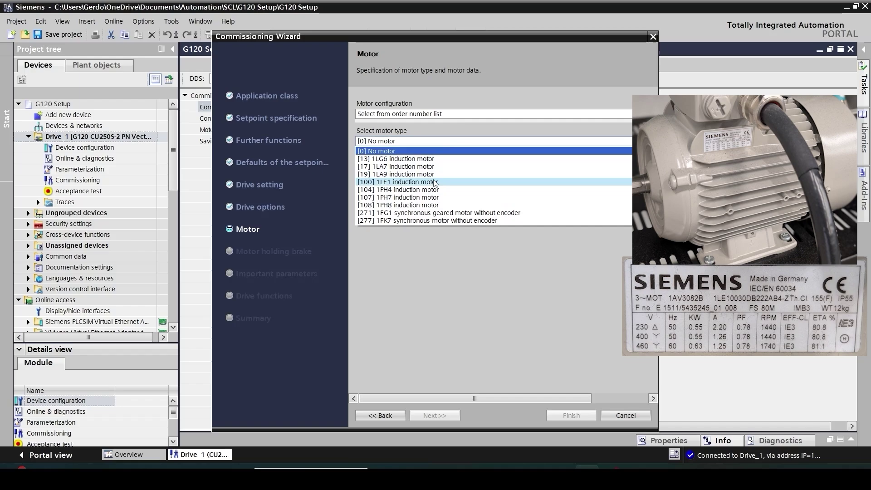
{"action": "left_click", "coordinate": [435, 183]}
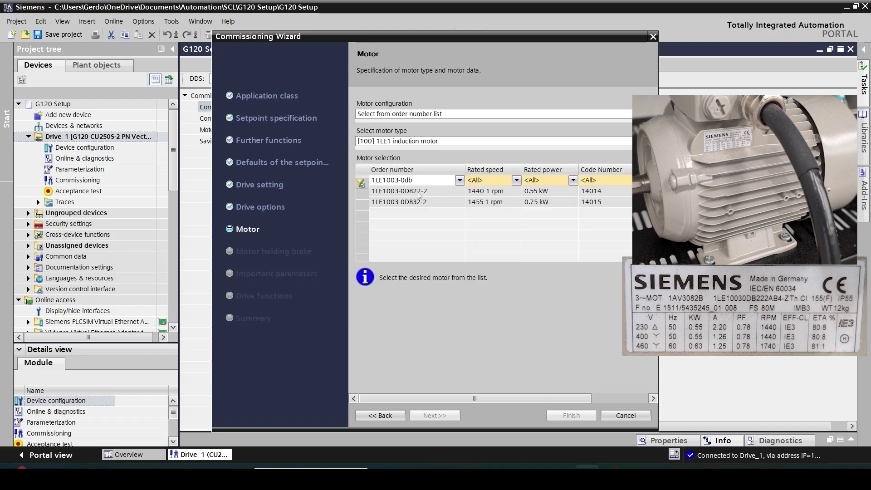
{"action": "left_click", "coordinate": [417, 194]}
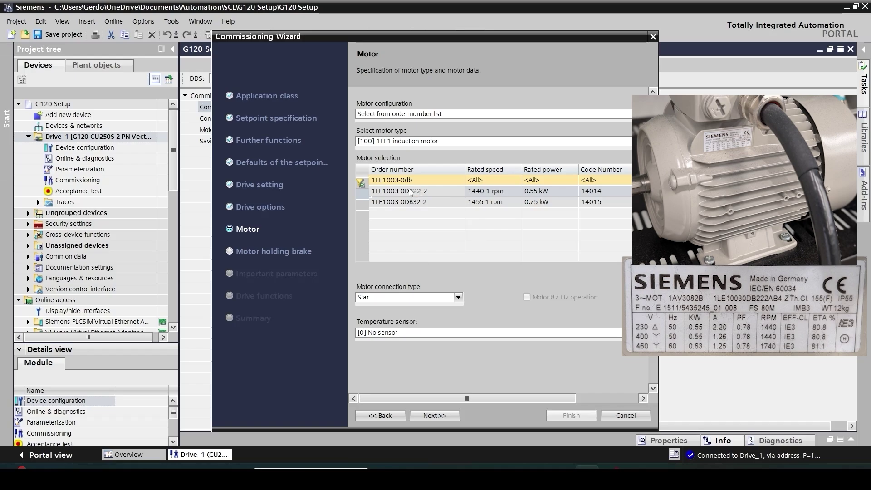
Set the motor connection type to Delta and reselect the 1LE1003-0DB22-2 motor
{"action": "left_click", "coordinate": [408, 299]}
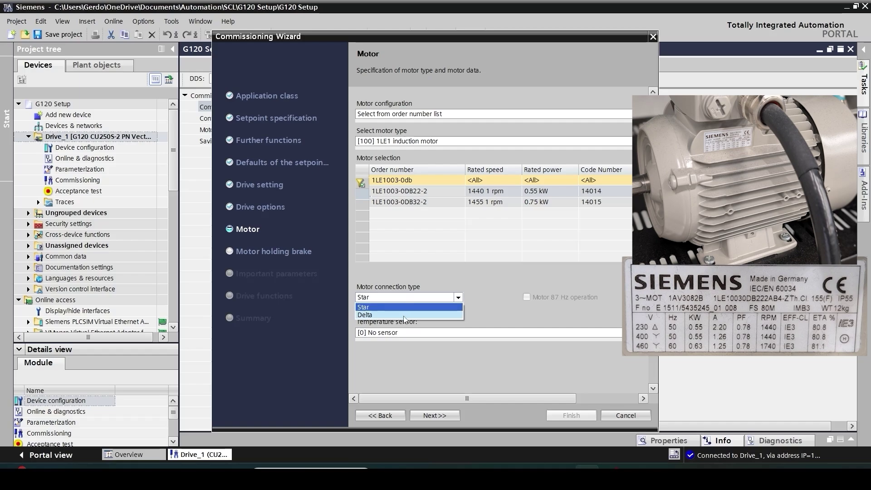
{"action": "left_click", "coordinate": [409, 315]}
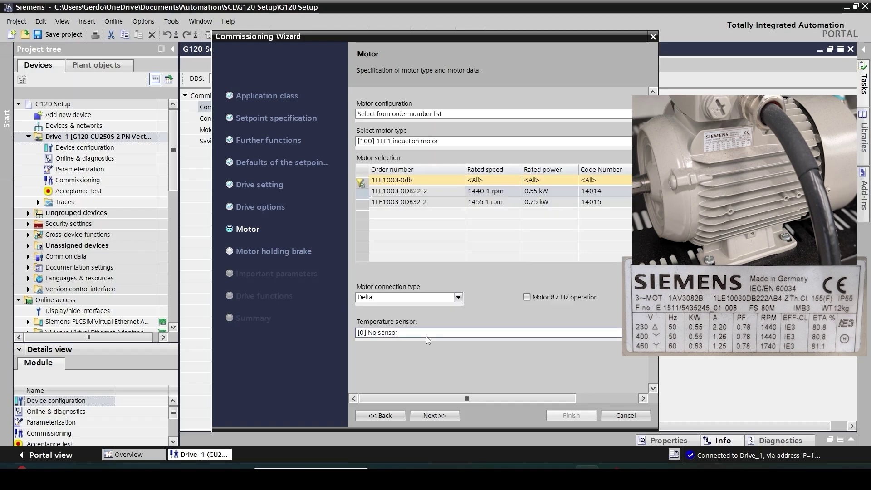
{"action": "left_click", "coordinate": [375, 196]}
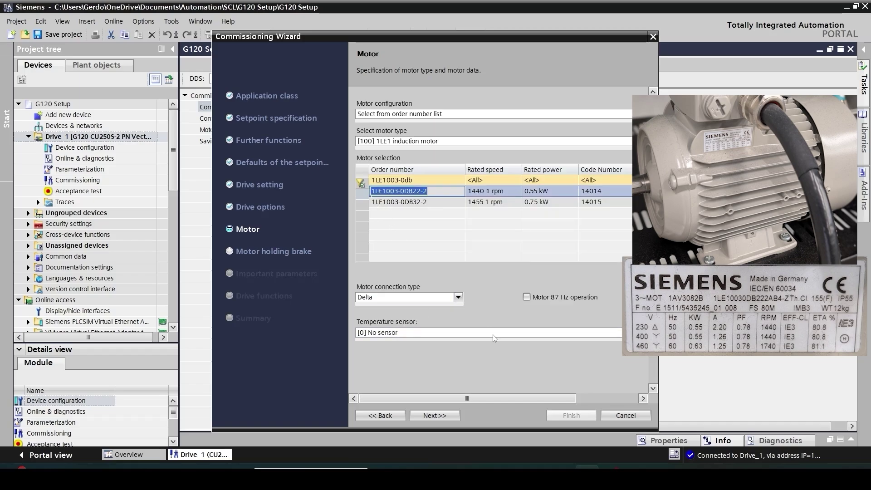
Accept the holding brake, important parameters and drive functions pages, review the summary, and finish
{"action": "left_click", "coordinate": [429, 414]}
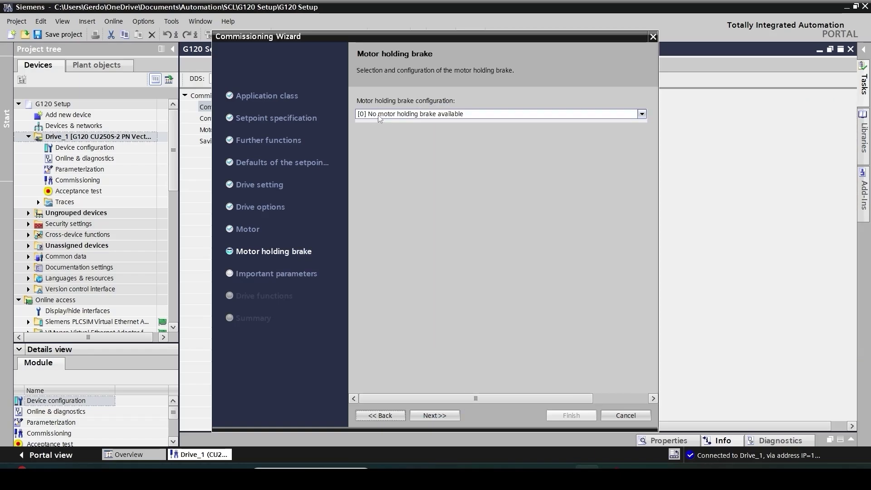
{"action": "left_click", "coordinate": [432, 415]}
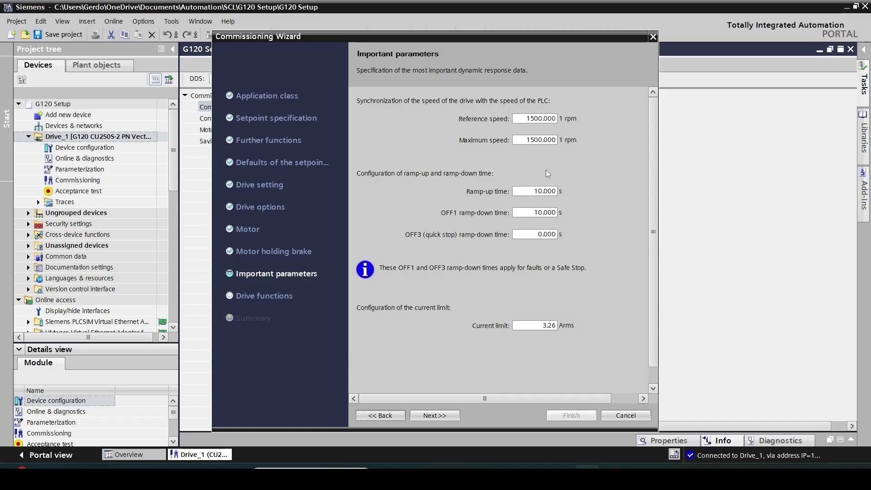
{"action": "left_click", "coordinate": [424, 415]}
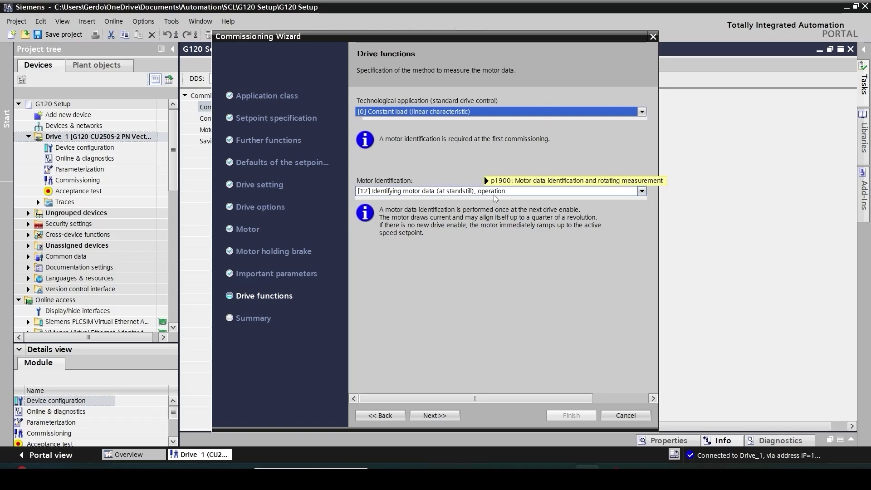
{"action": "key", "text": "Return"}
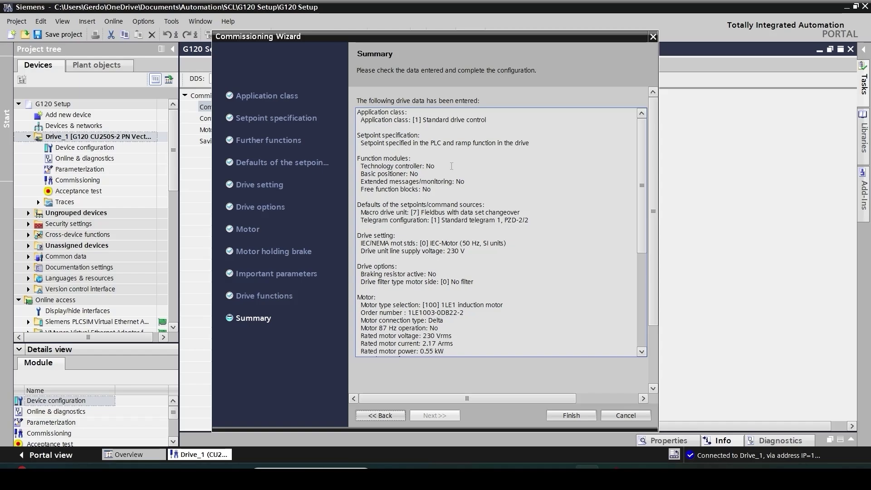
{"action": "scroll", "coordinate": [452, 166], "scroll_direction": "down", "scroll_amount": 7}
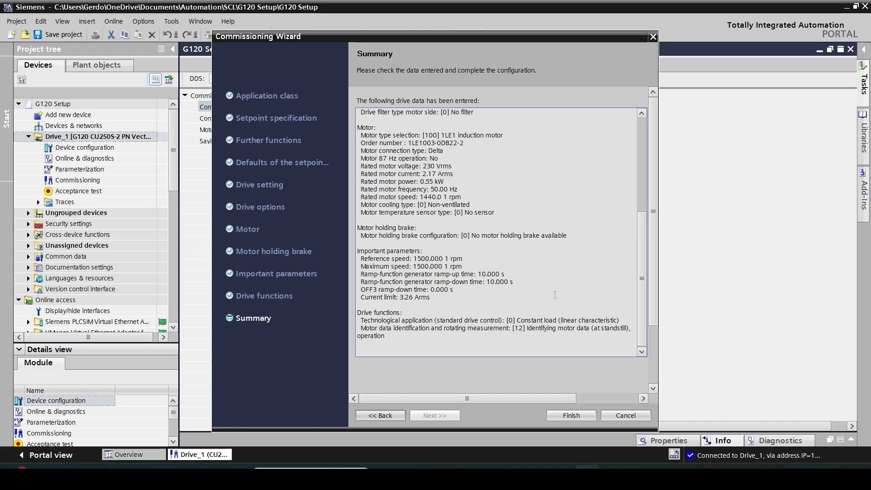
{"action": "left_click", "coordinate": [571, 415]}
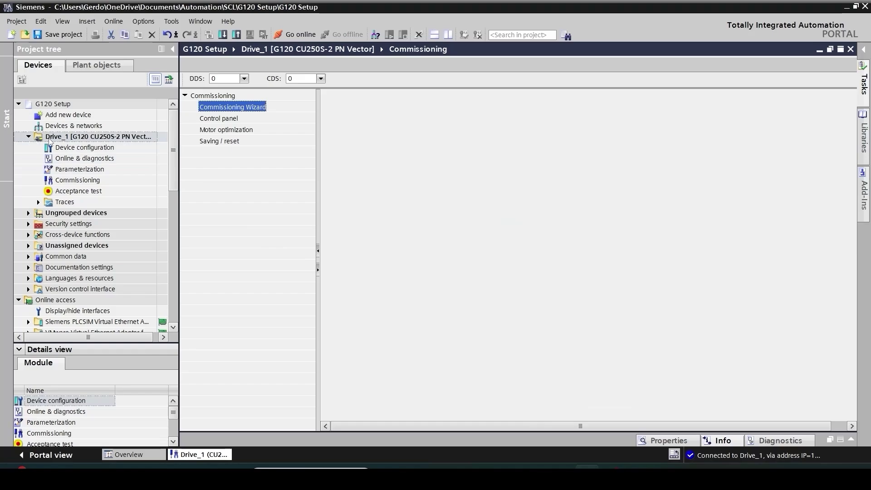
With Drive_1 selected, save the G120 Setup project and load its parameters into the drive
{"action": "left_click", "coordinate": [49, 139]}
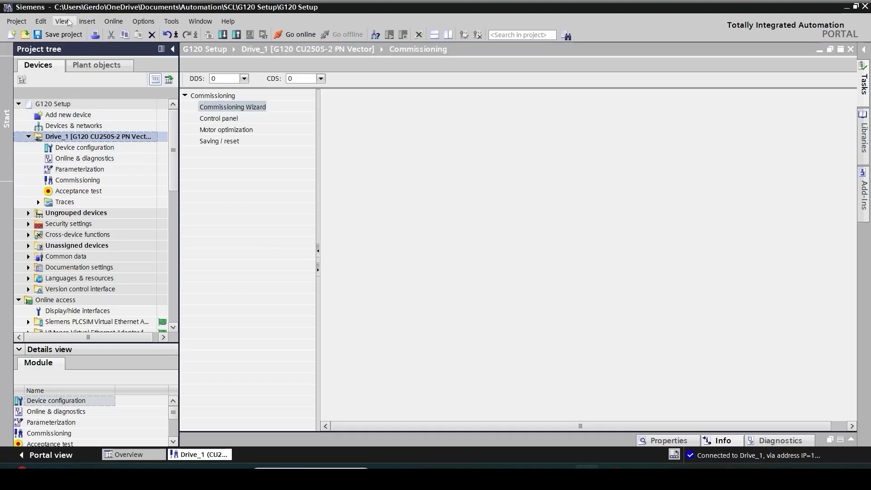
{"action": "left_click", "coordinate": [59, 35]}
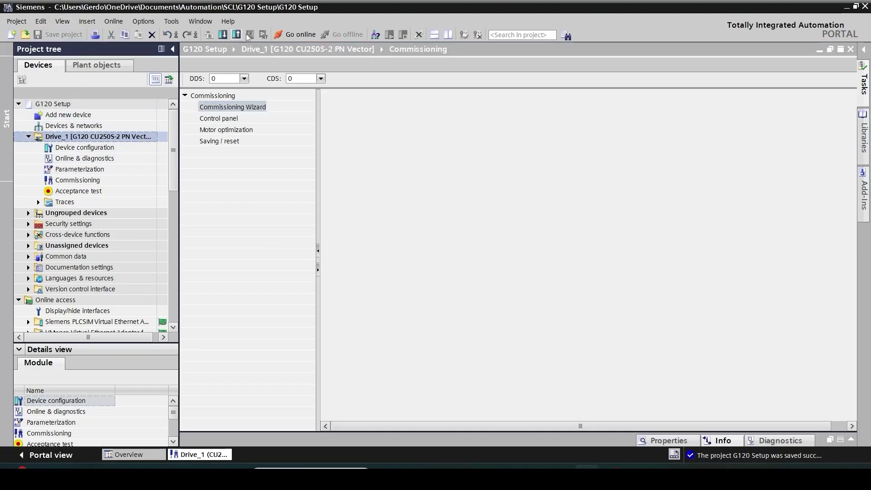
{"action": "left_click", "coordinate": [223, 35]}
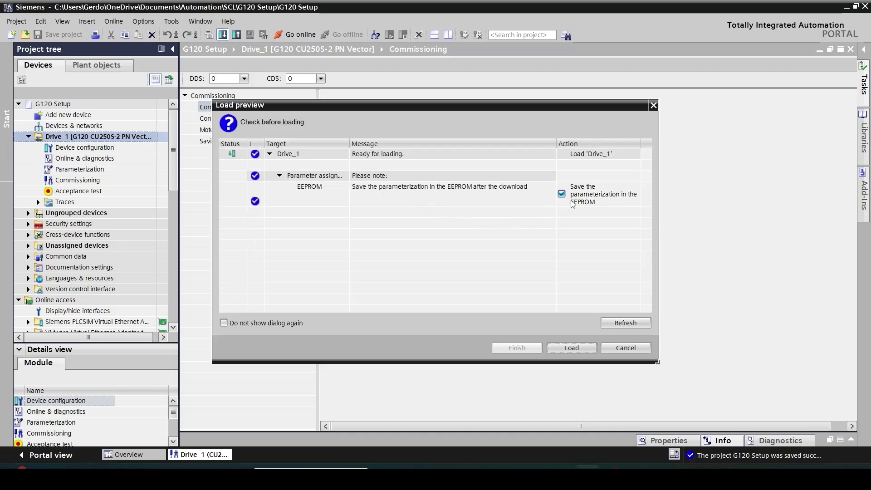
{"action": "left_click", "coordinate": [561, 348]}
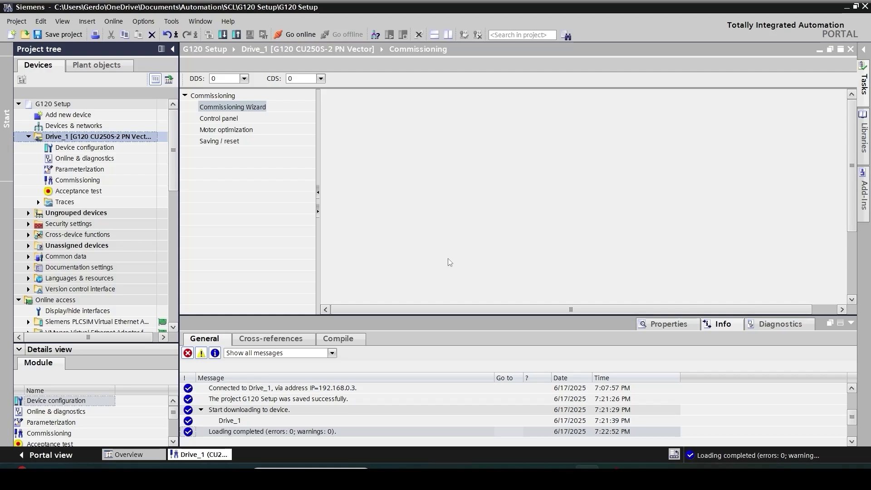
Open Drive_1's control panel, collapse the side panes, go online and accept master control
{"action": "left_click", "coordinate": [213, 119]}
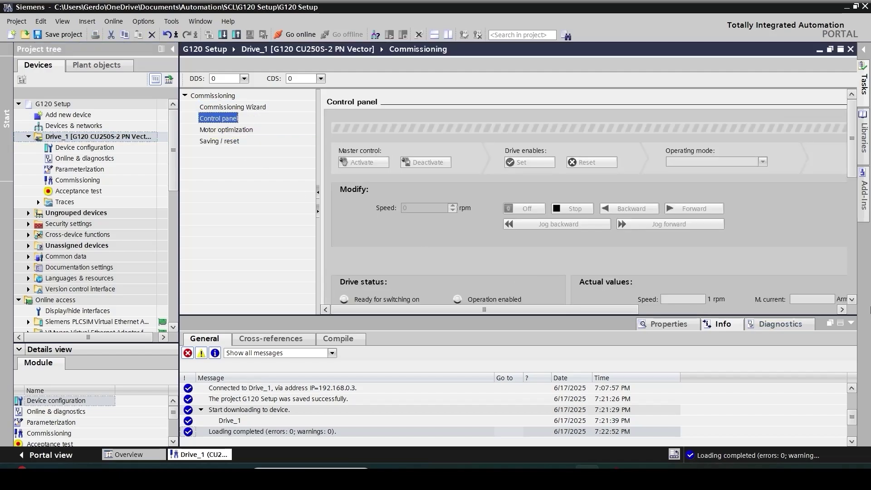
{"action": "left_click", "coordinate": [852, 323]}
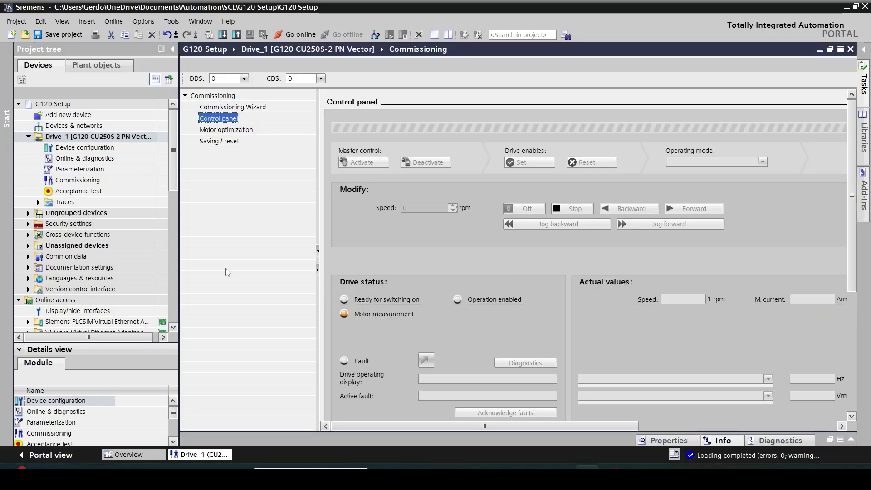
{"action": "left_click", "coordinate": [171, 49]}
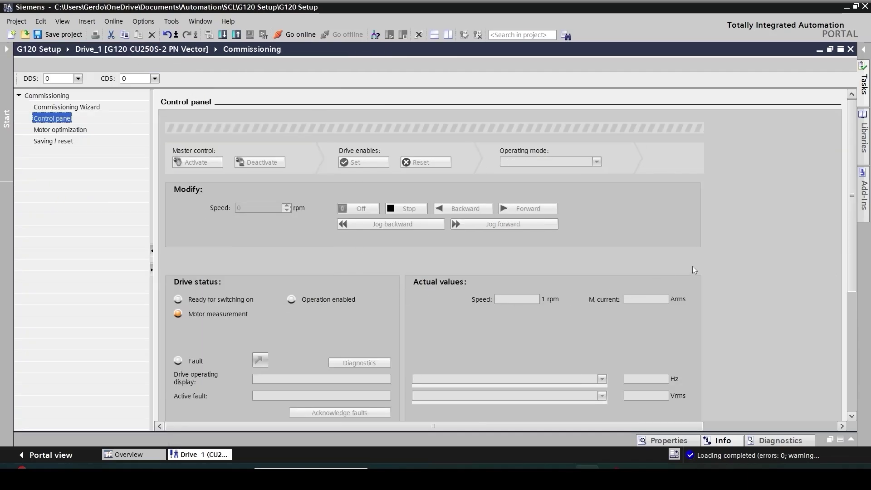
{"action": "left_click", "coordinate": [299, 35]}
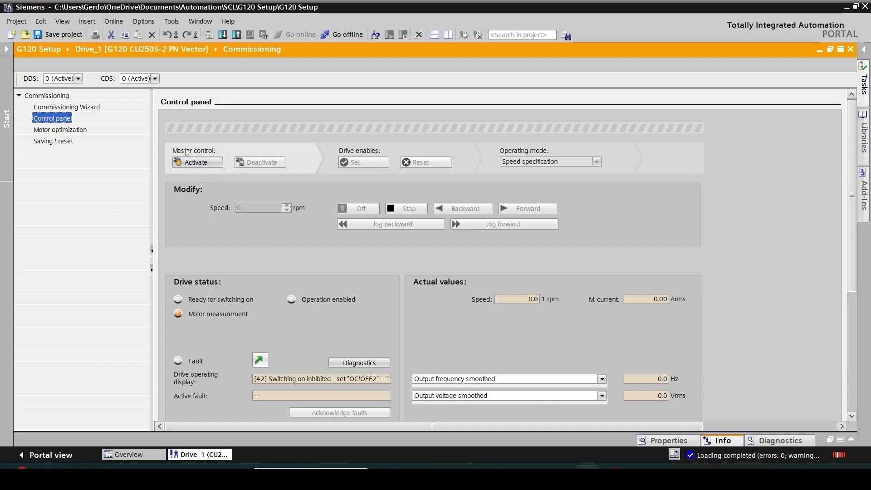
{"action": "left_click", "coordinate": [217, 165]}
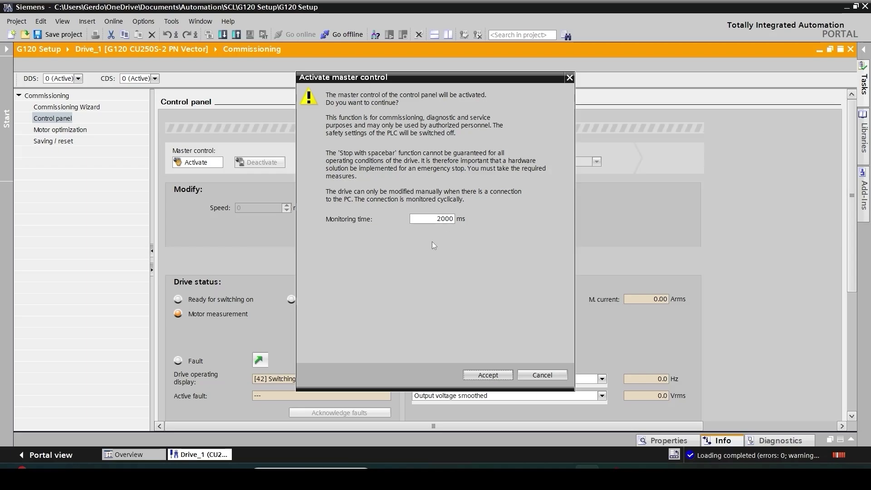
{"action": "left_click", "coordinate": [476, 375]}
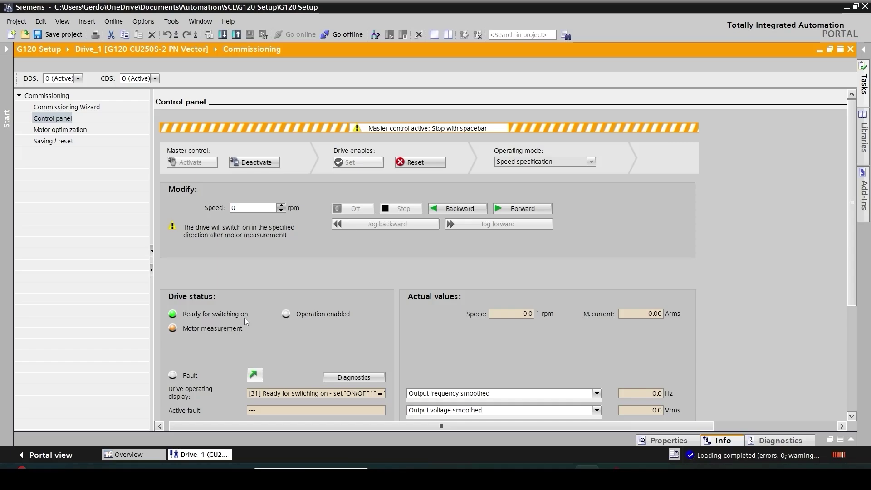
Enter a 300 rpm speed setpoint and start the motor running forward
{"action": "left_click", "coordinate": [239, 207]}
{"action": "double_click", "coordinate": [239, 207]}
{"action": "type", "text": "300"}
{"action": "left_click", "coordinate": [522, 209]}
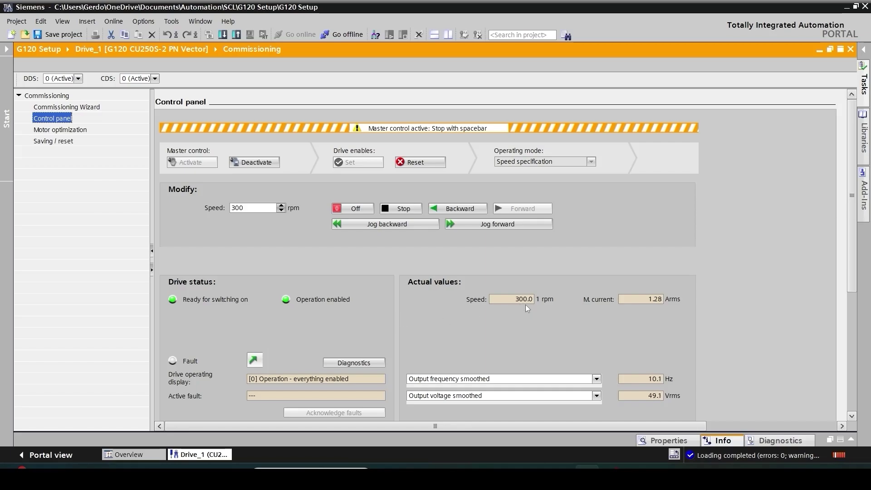
Stop the motor, change the setpoint to 200 rpm and run it backward
{"action": "left_click", "coordinate": [404, 209]}
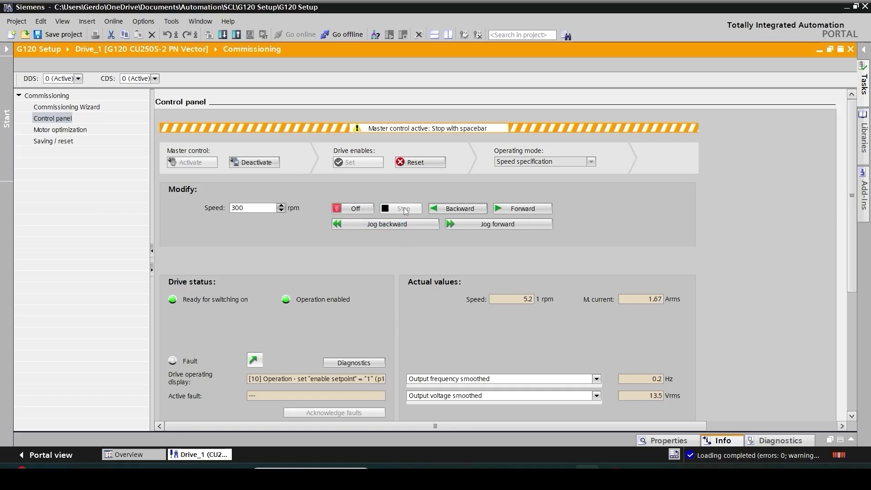
{"action": "double_click", "coordinate": [254, 209]}
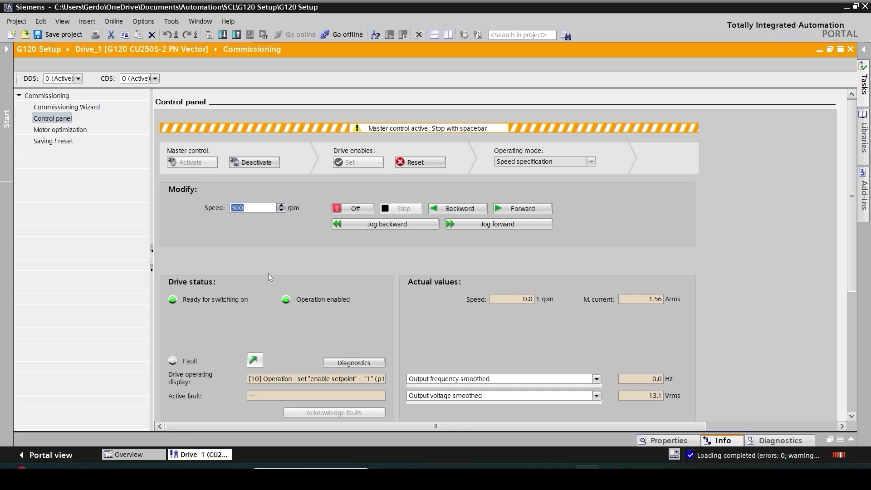
{"action": "type", "text": "200"}
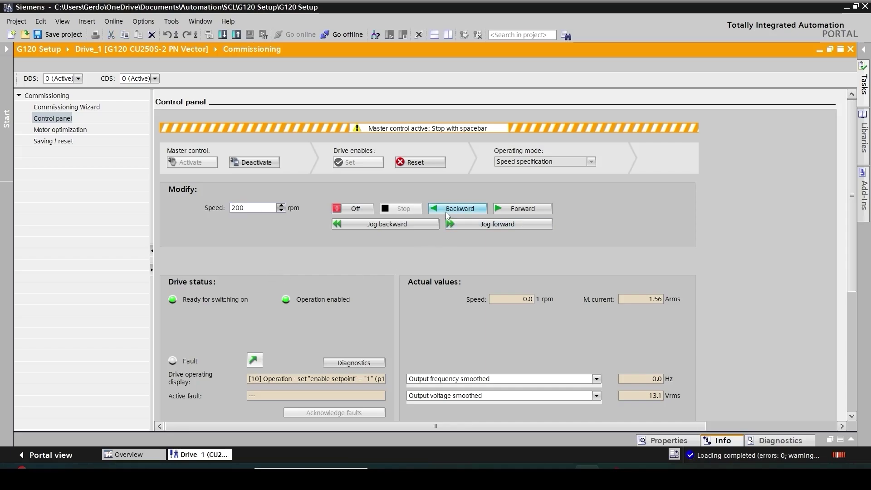
{"action": "left_click", "coordinate": [448, 211]}
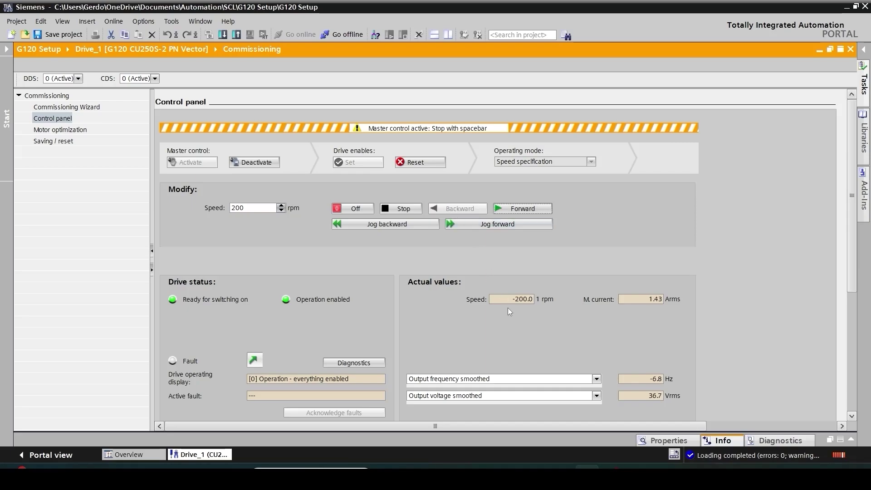
Stop the backward run, then jog the motor forward briefly
{"action": "left_click", "coordinate": [391, 207]}
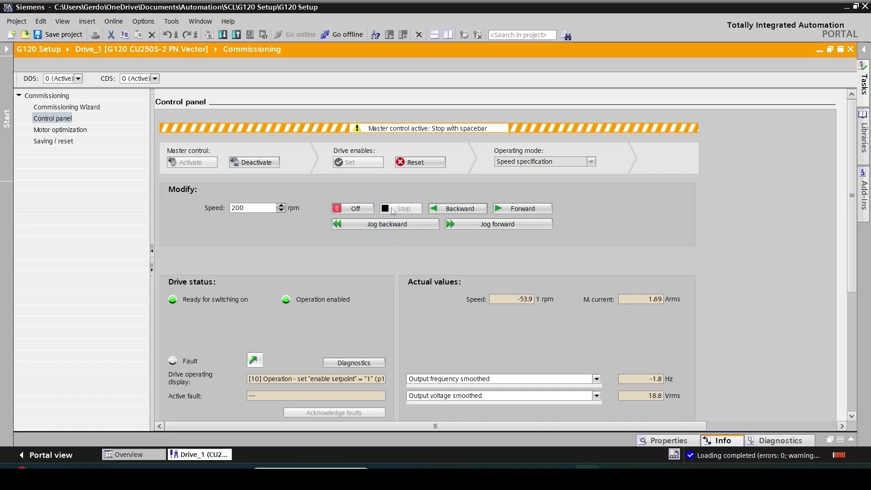
{"action": "left_click", "coordinate": [494, 226]}
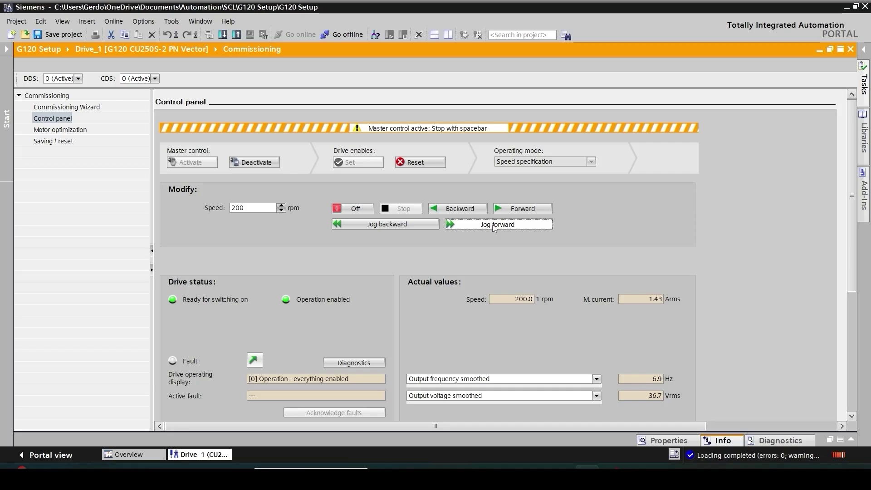
{"action": "left_click", "coordinate": [495, 226]}
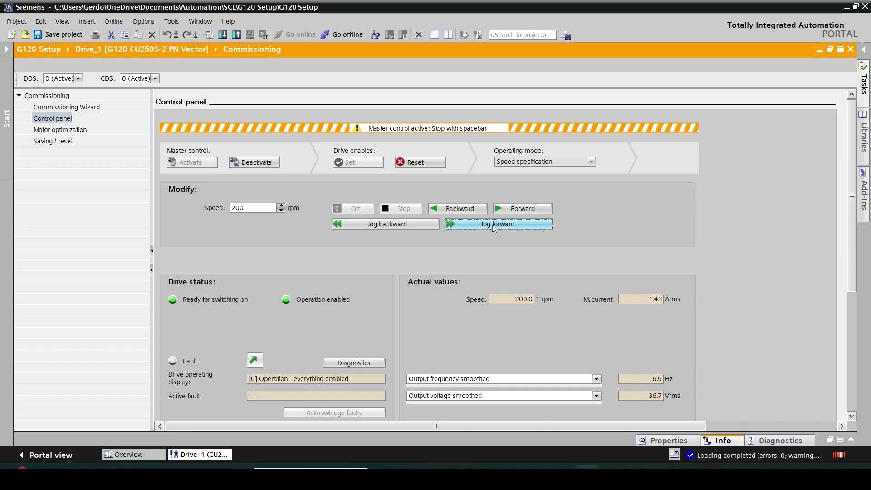